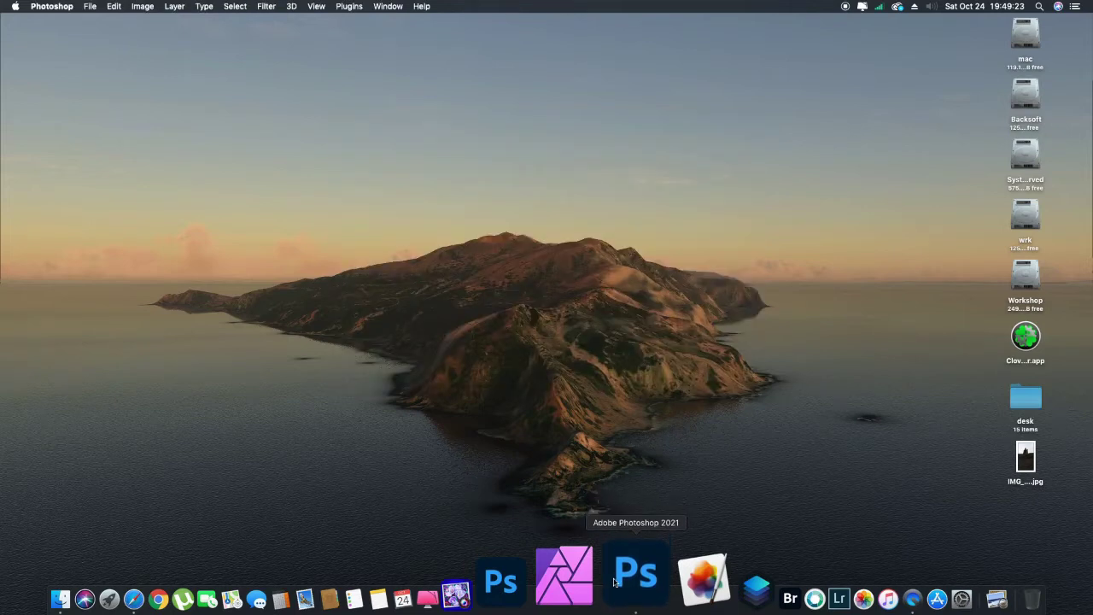
- Open IMG_20191228_171329.jpg from the Desktop and move its window to the middle of the workspace
key("super+o")
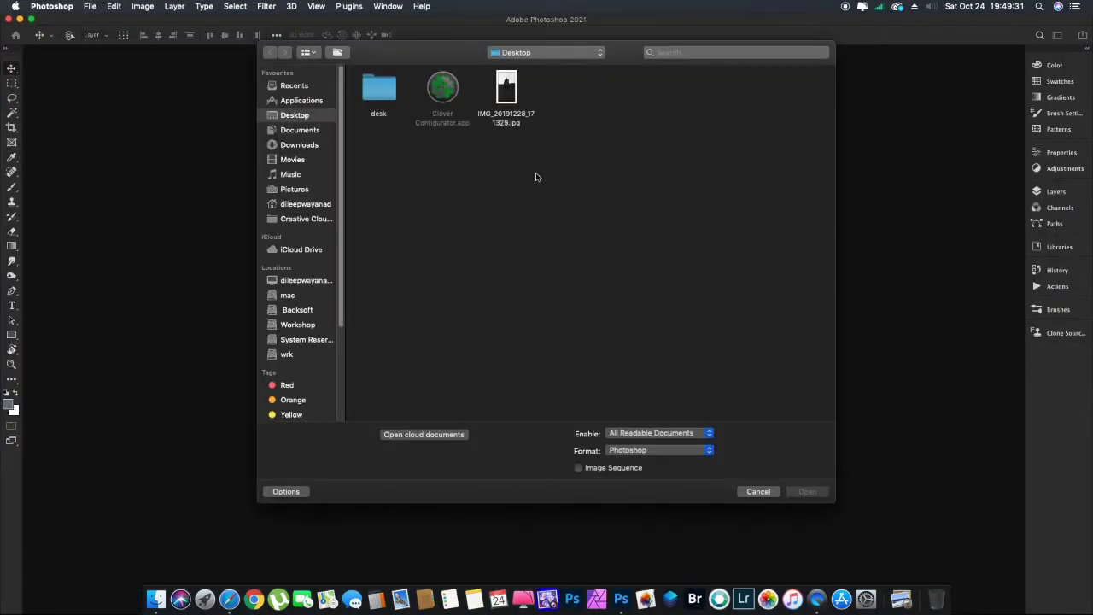
left_click(507, 94)
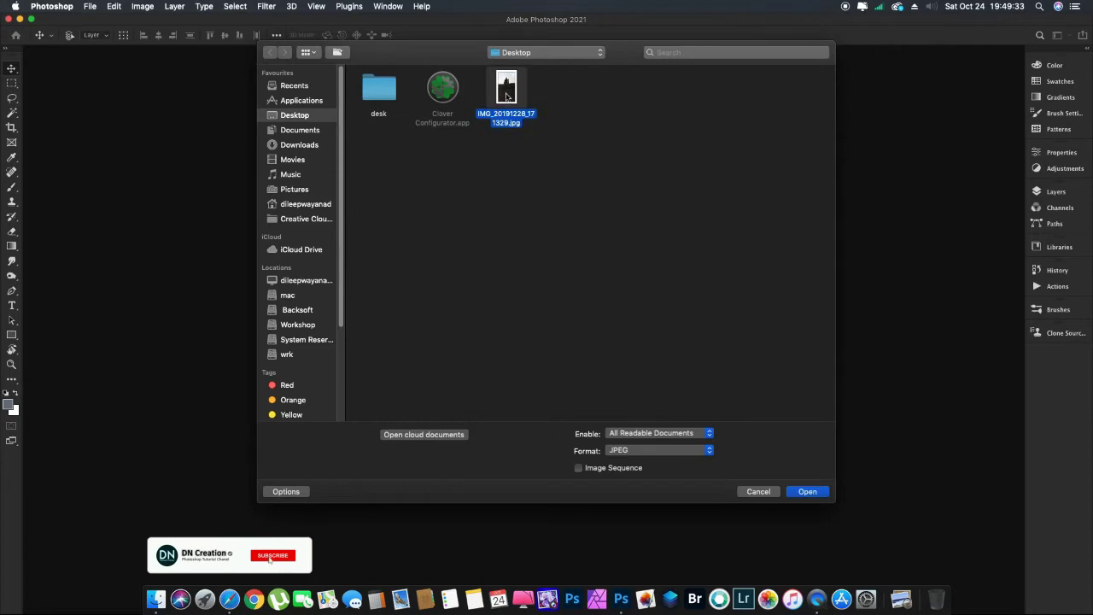
left_click(808, 492)
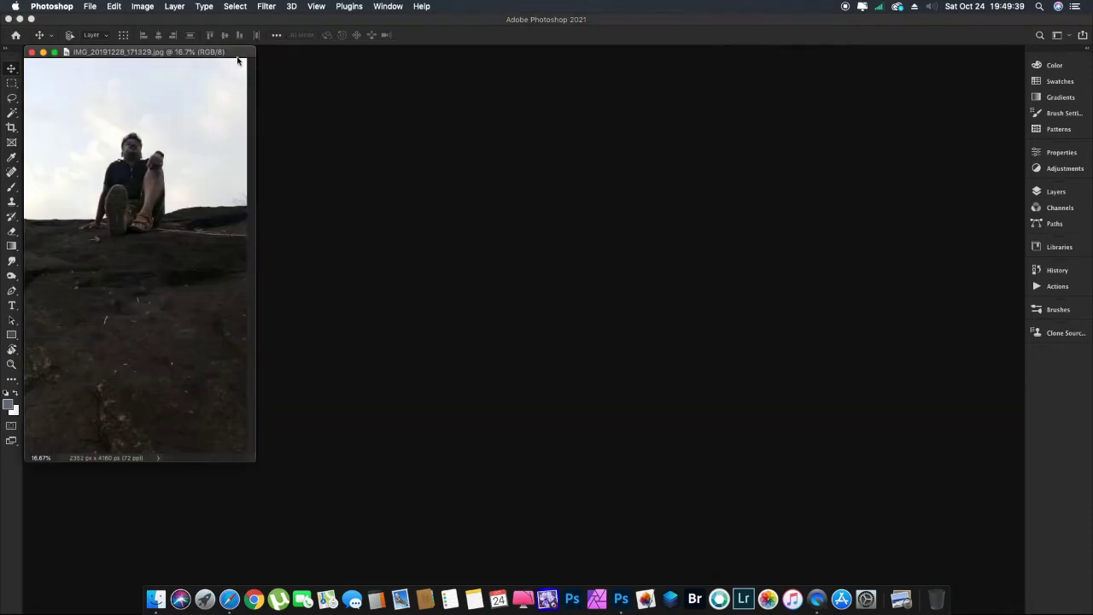
left_click_drag(239, 61, 651, 86)
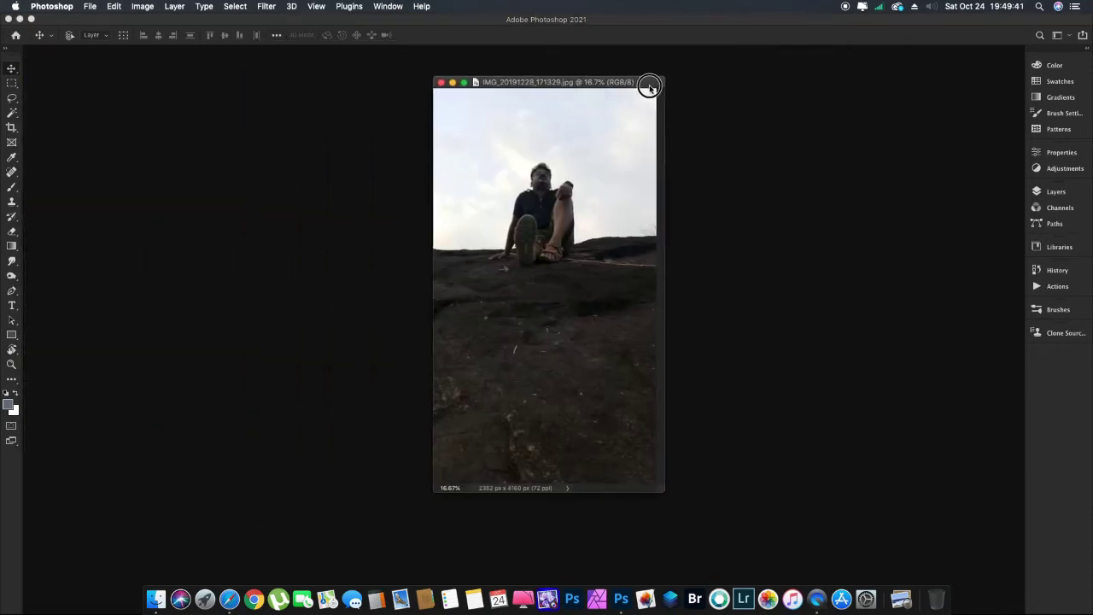
- Start the Camera Raw Filter on the photo, apply the automatic tonal adjustments and set Temperature to +7
left_click(267, 6)
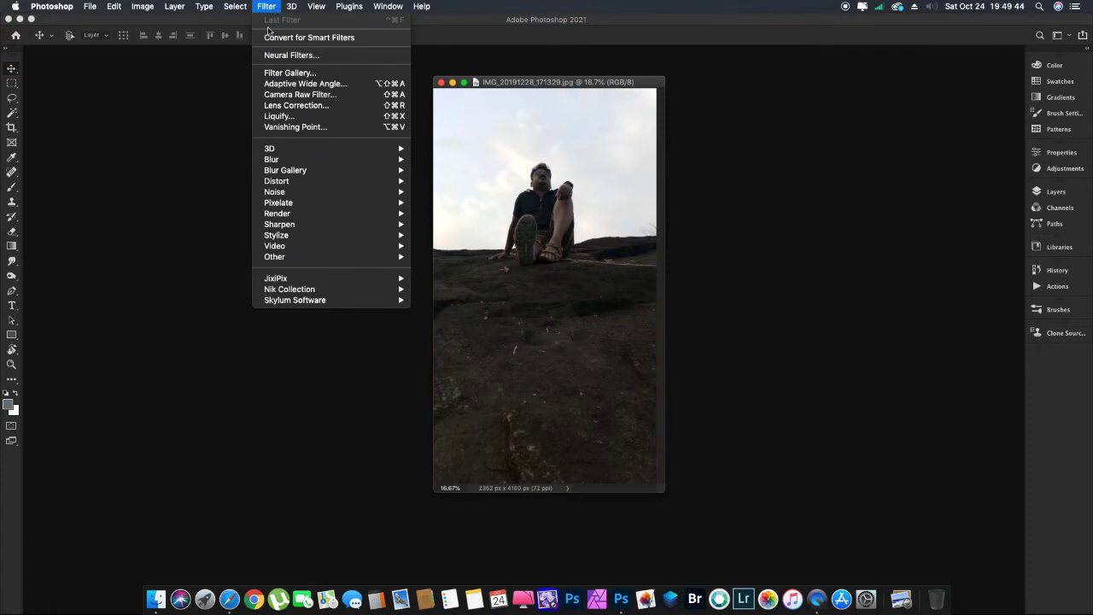
left_click(276, 98)
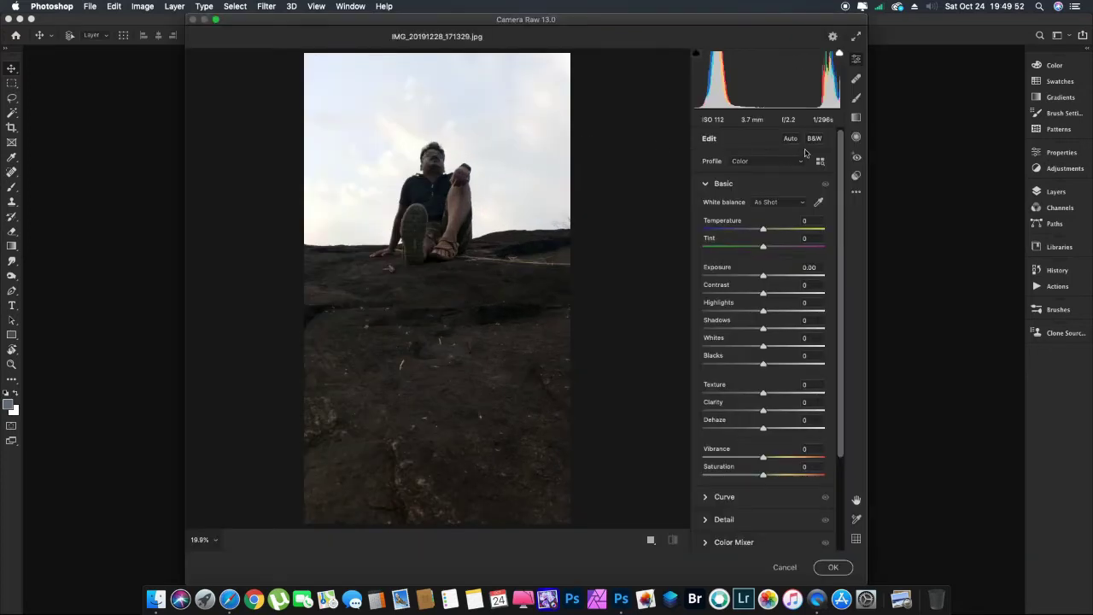
left_click(791, 139)
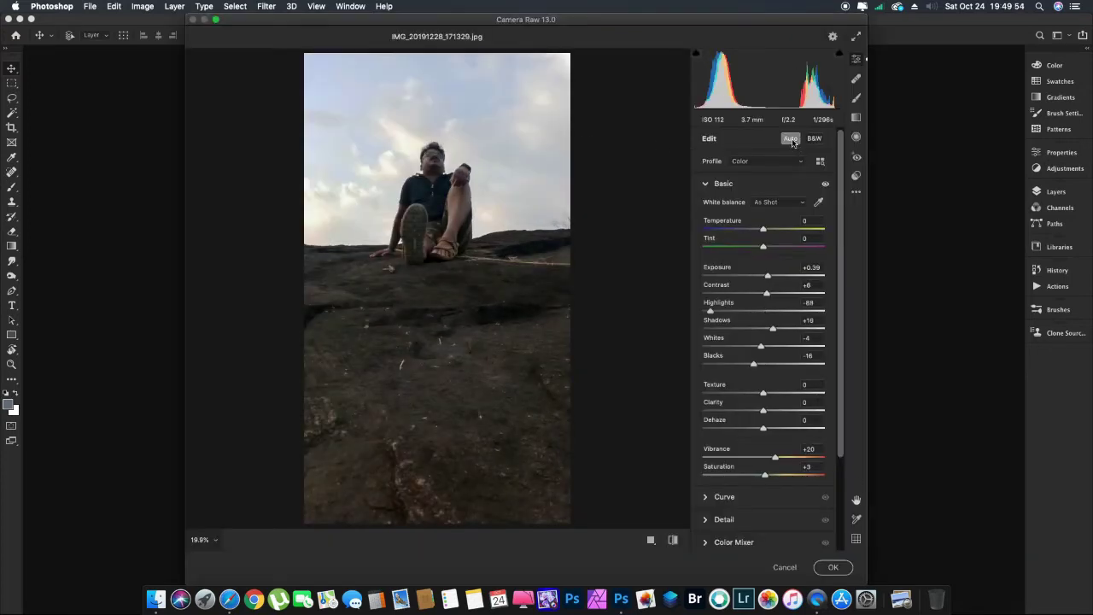
left_click_drag(763, 229, 767, 229)
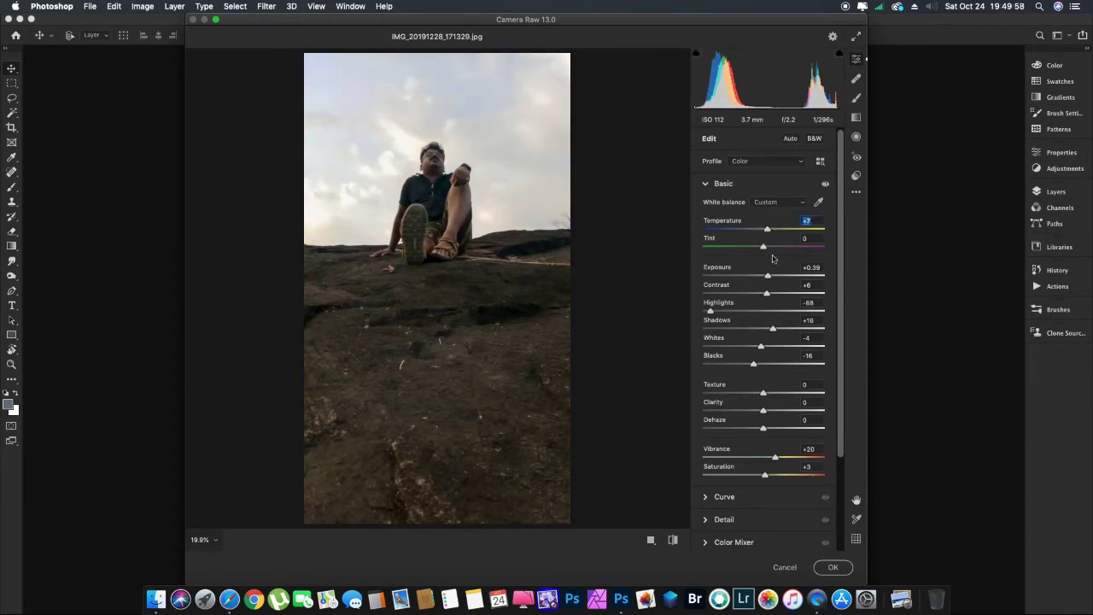
- Set Shadows to +38, Whites to +10, Contrast to +8 and Blacks to -28
left_click(785, 328)
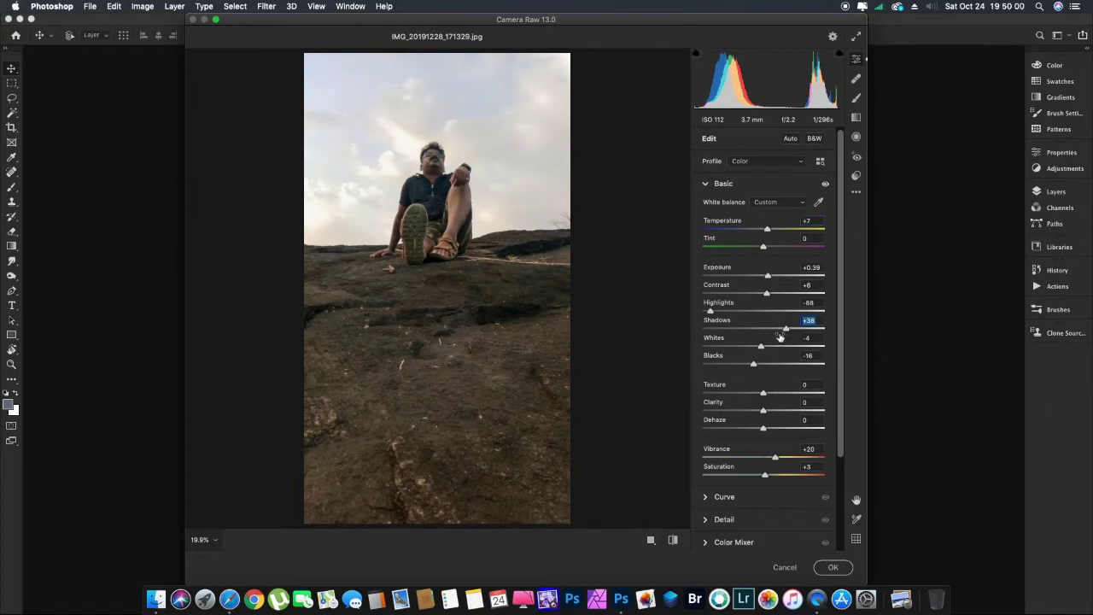
left_click(769, 345)
left_click(767, 293)
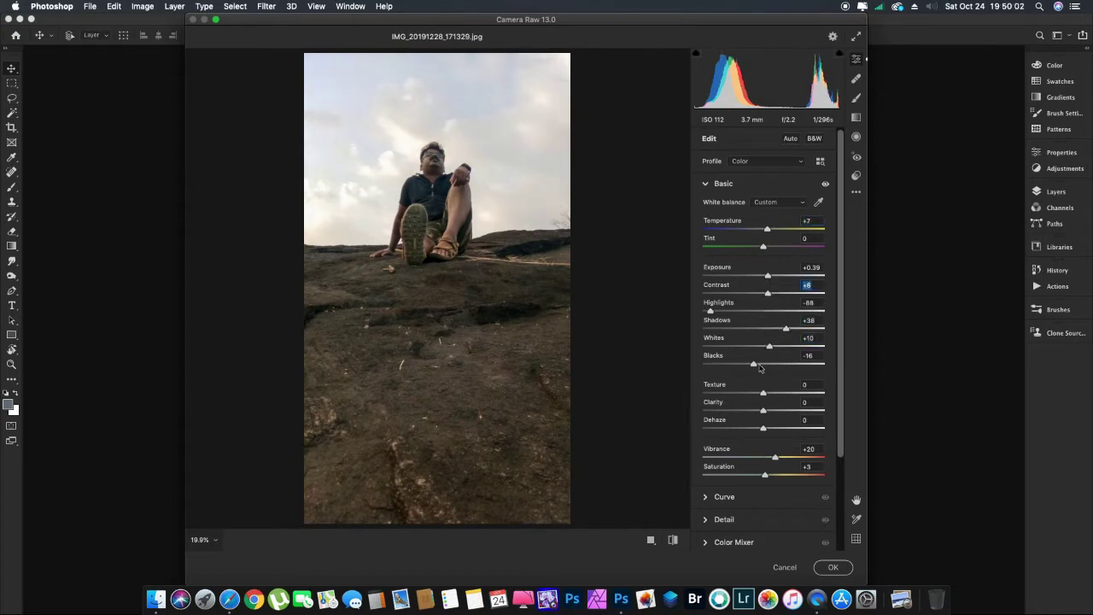
left_click_drag(753, 364, 747, 364)
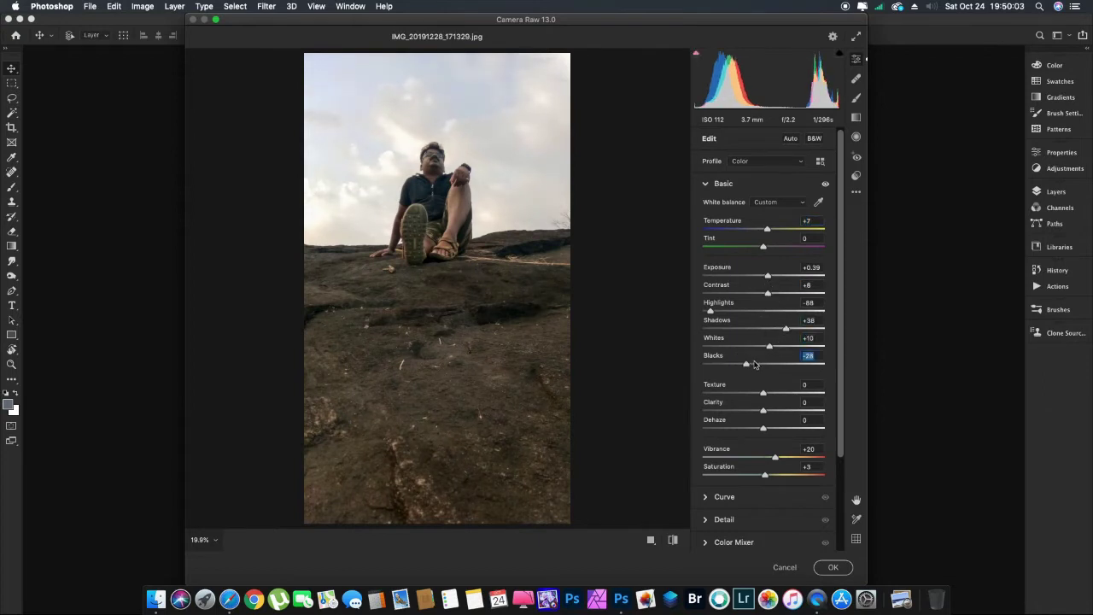
- Set Dehaze to +15, Texture to +17 and Clarity to +10, finishing the Basic adjustments
left_click(773, 429)
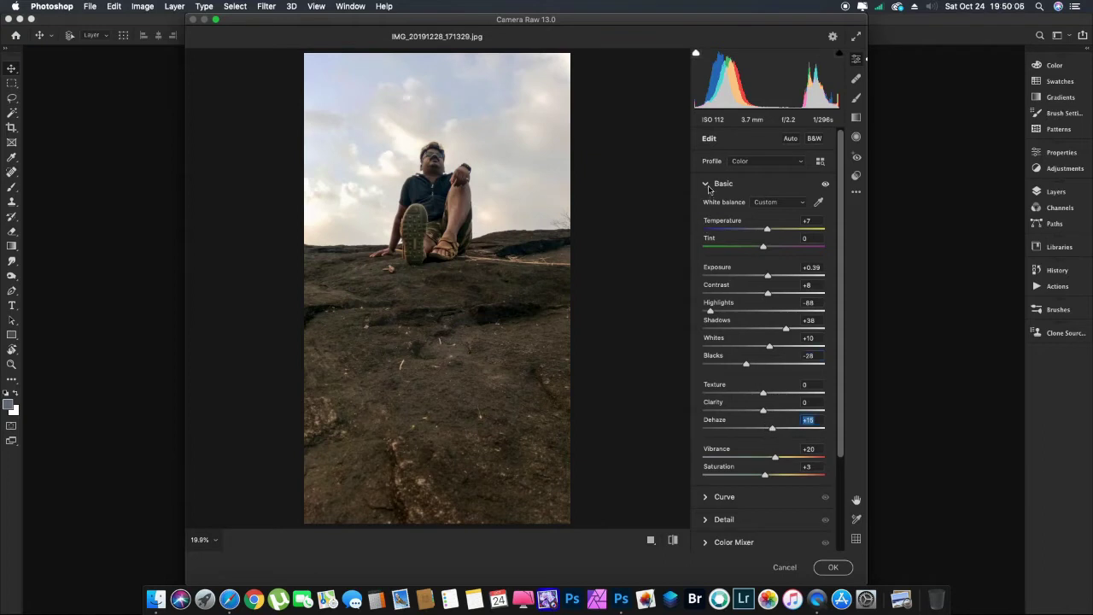
left_click_drag(769, 394, 774, 395)
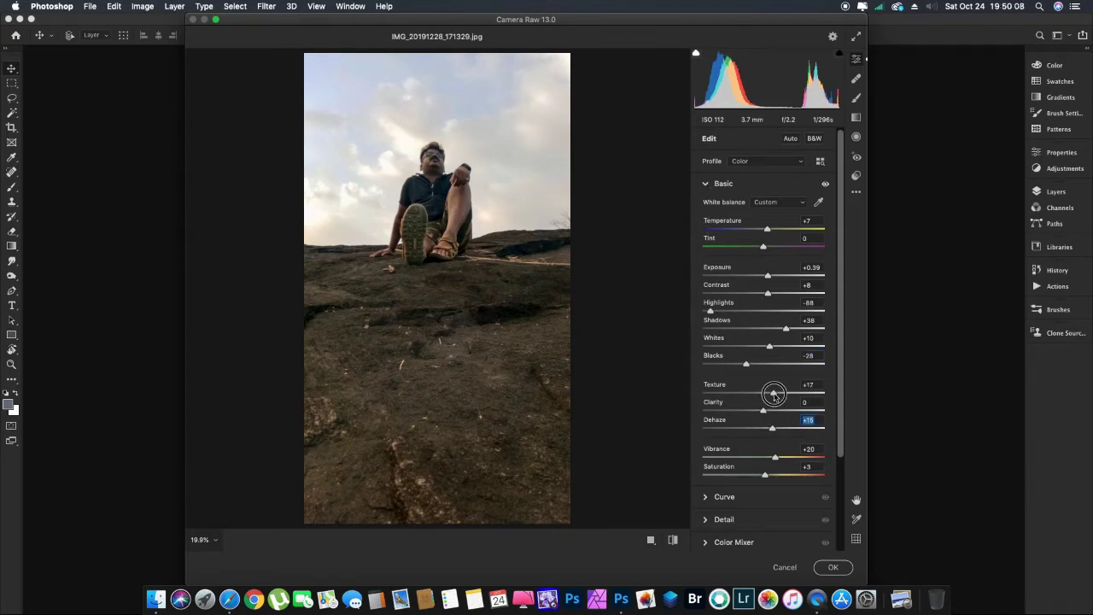
left_click(769, 411)
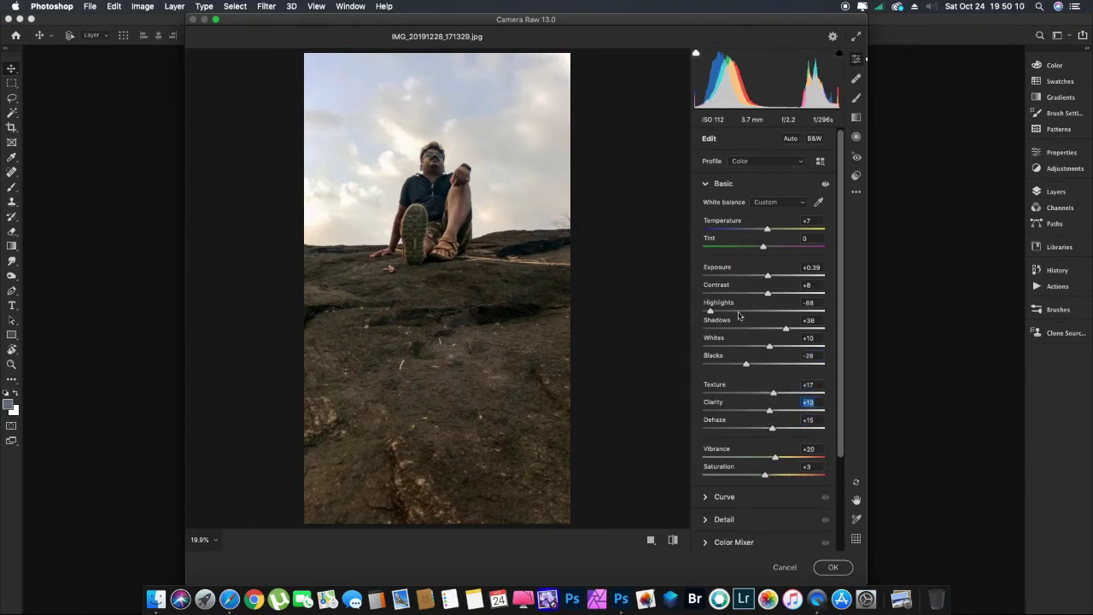
left_click(705, 184)
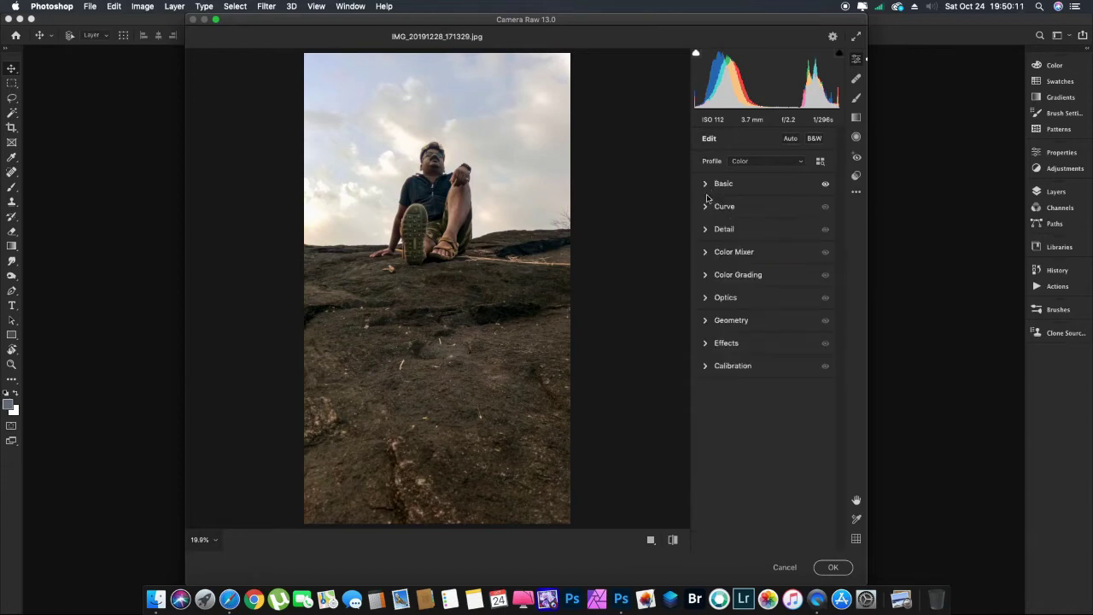
- Examine the Color Mixer's HSL controls for hue, saturation and luminance, including the view of all three
left_click(706, 253)
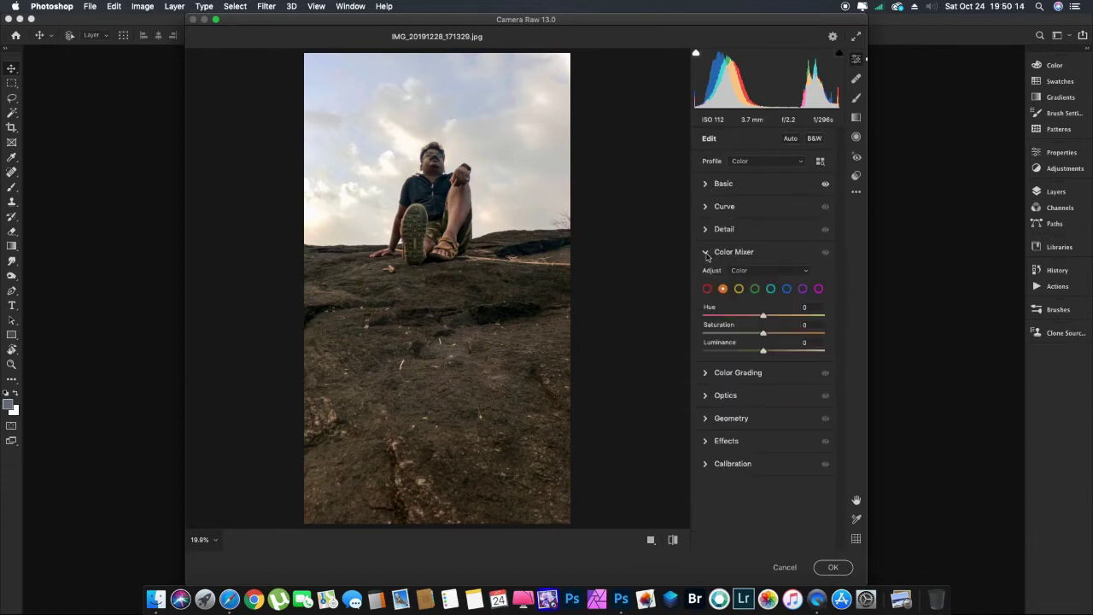
left_click(806, 271)
left_click(794, 261)
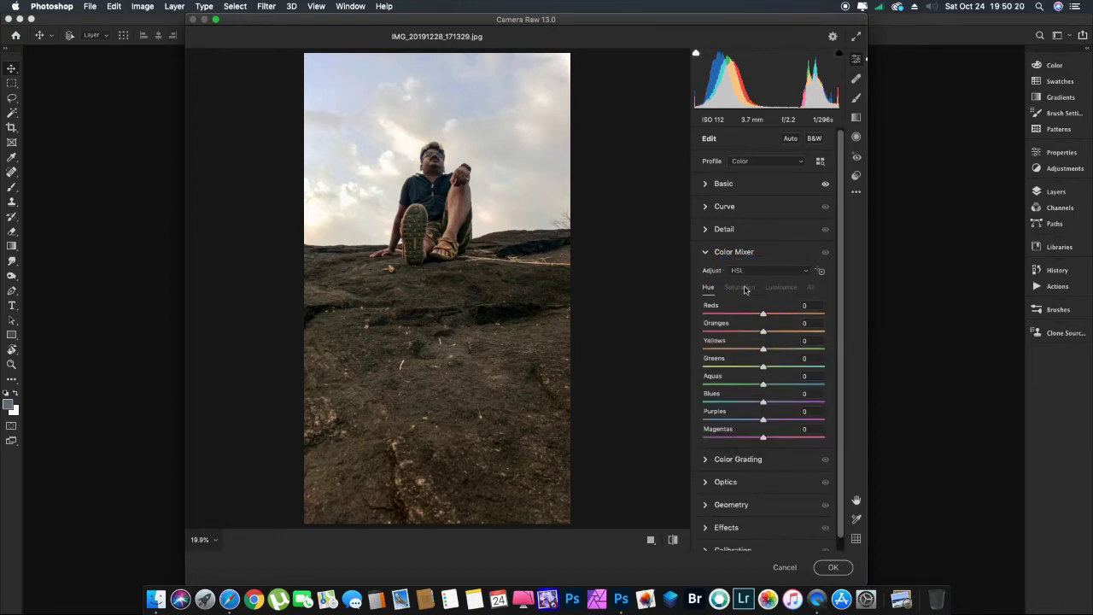
left_click(779, 289)
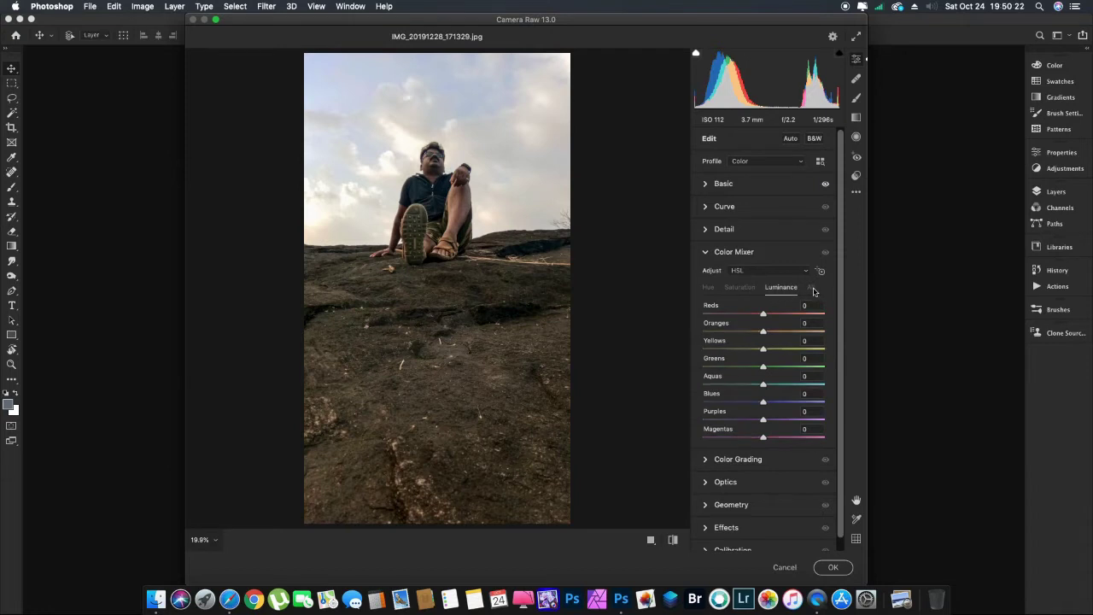
left_click(811, 287)
mouse_move(840, 309)
left_mouse_down()
mouse_move(846, 468)
mouse_move(842, 305)
left_mouse_up()
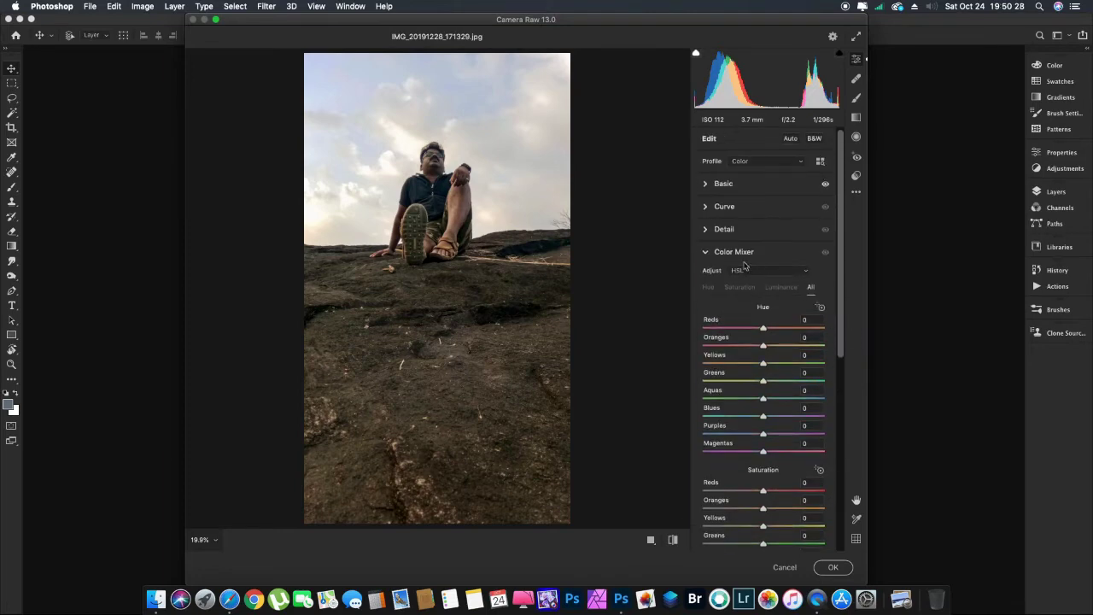
left_click(707, 253)
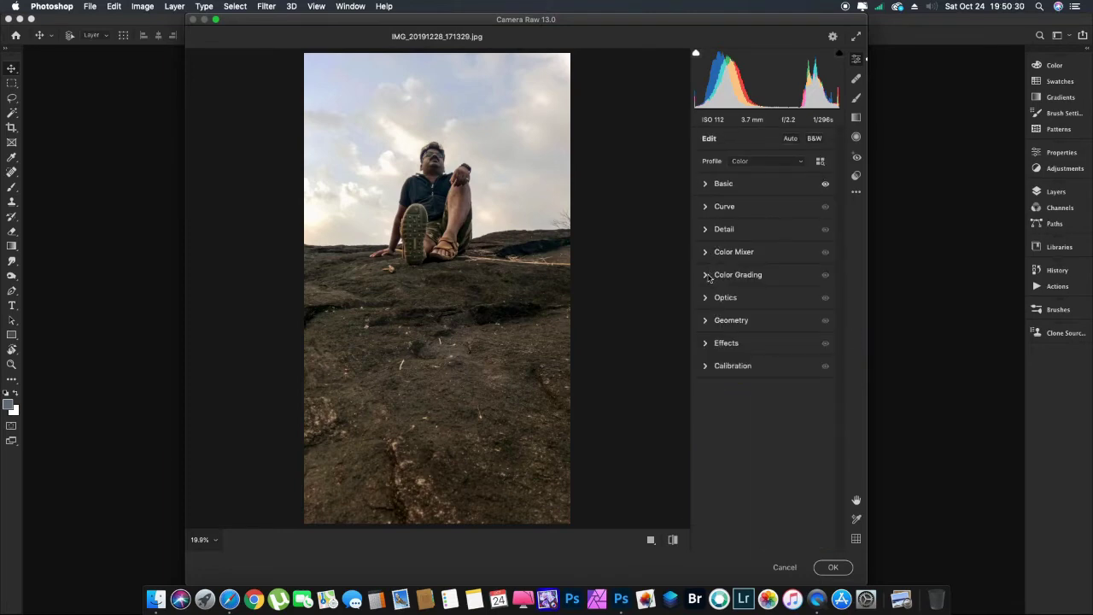
- Lower the midtones luminance in Color Grading to about -16
left_click(706, 275)
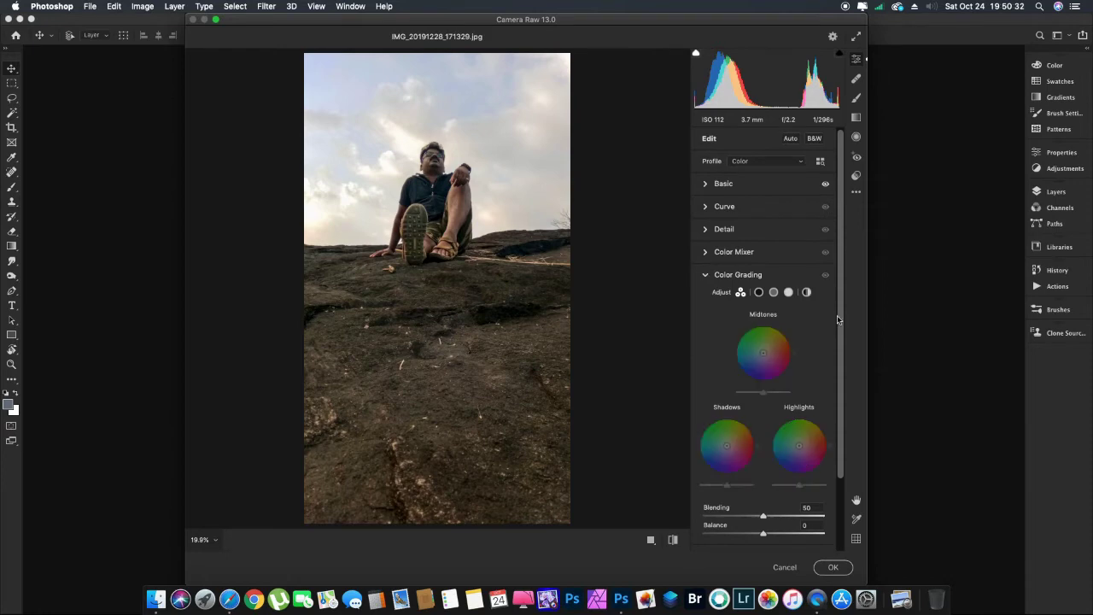
left_click_drag(837, 315, 843, 361)
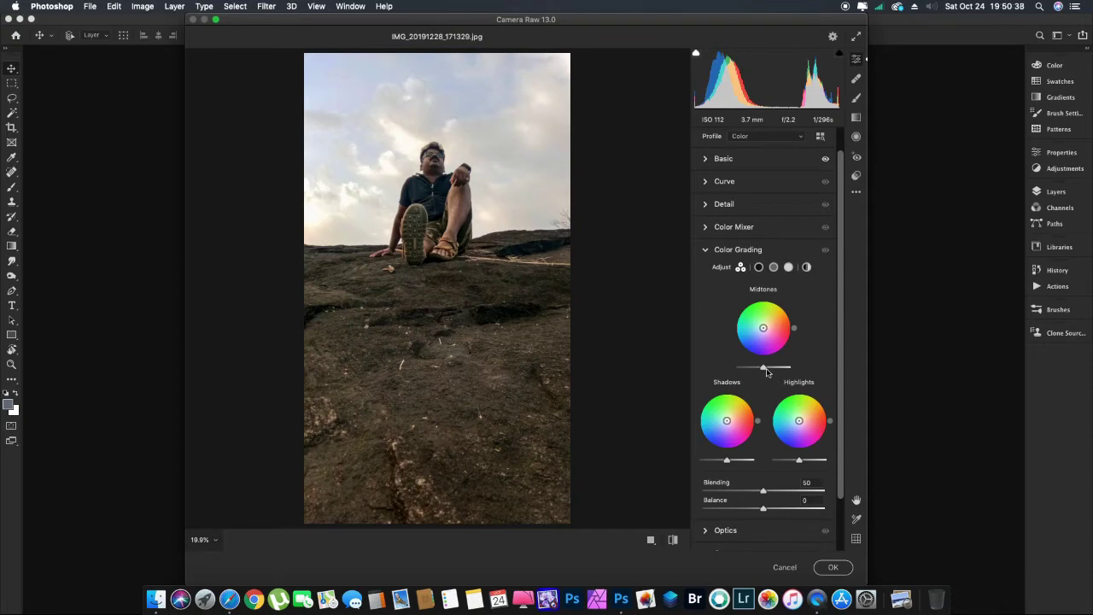
mouse_move(766, 370)
left_mouse_down()
mouse_move(783, 367)
mouse_move(736, 367)
mouse_move(763, 371)
left_mouse_up()
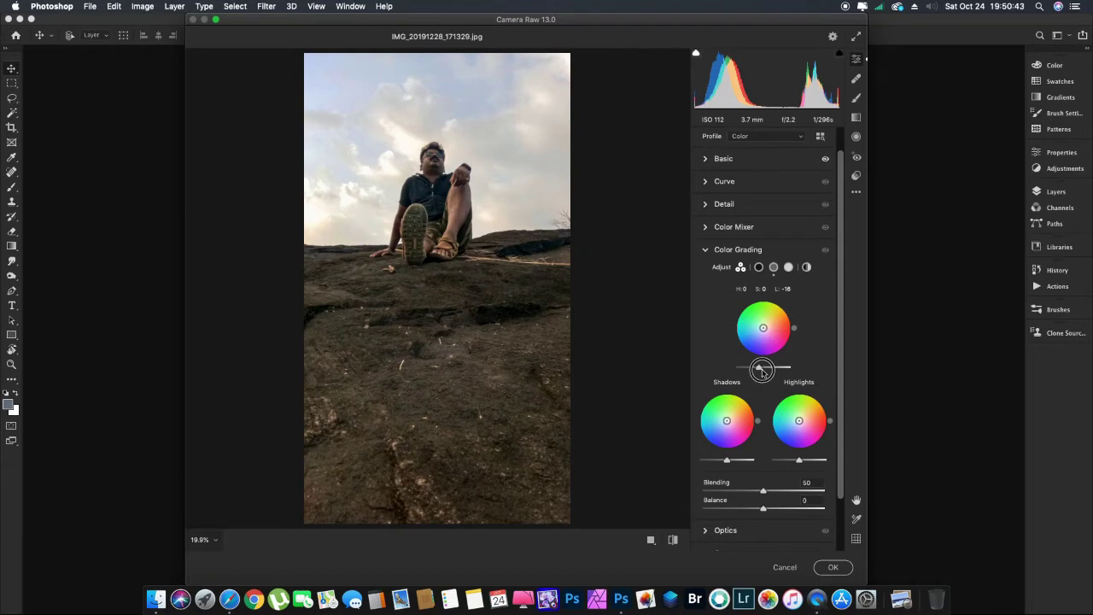
left_click(706, 250)
- Check the Optics settings and apply the automatic Upright correction under Geometry
left_click(709, 298)
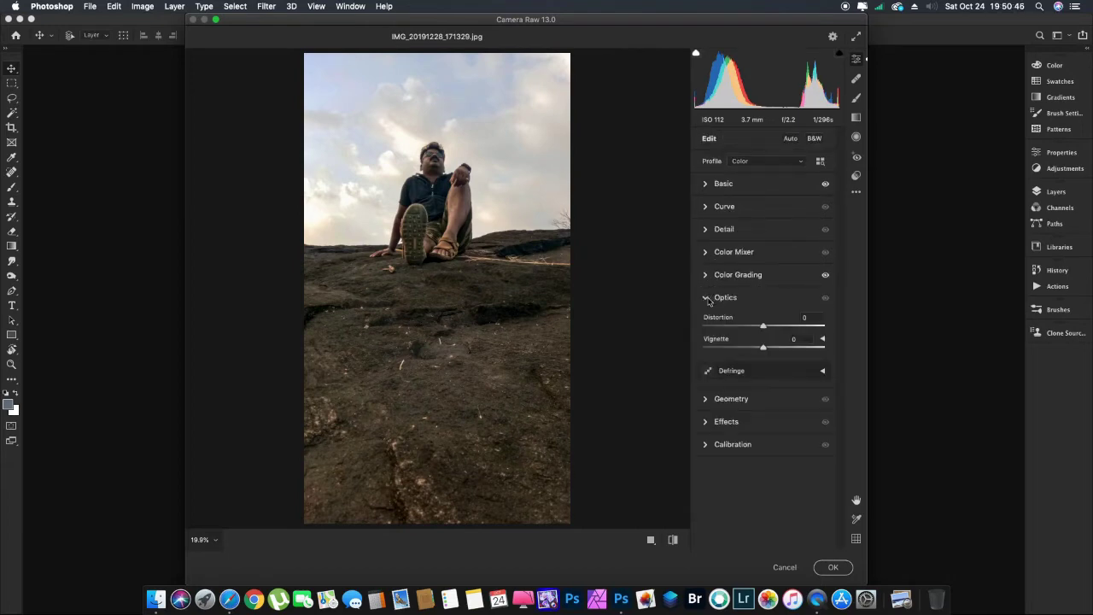
left_click(708, 299)
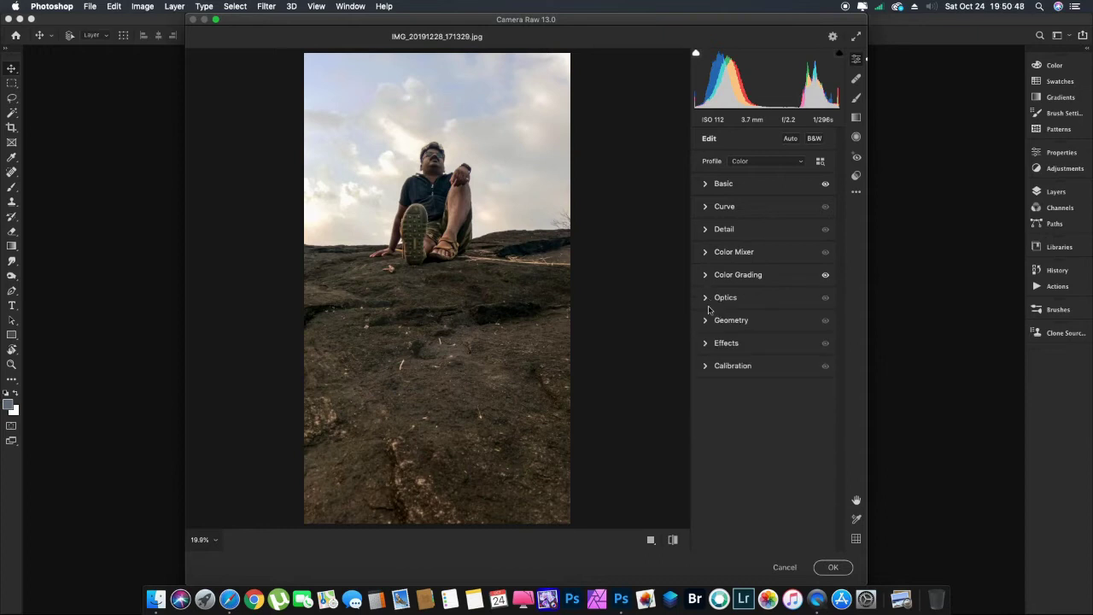
left_click(707, 321)
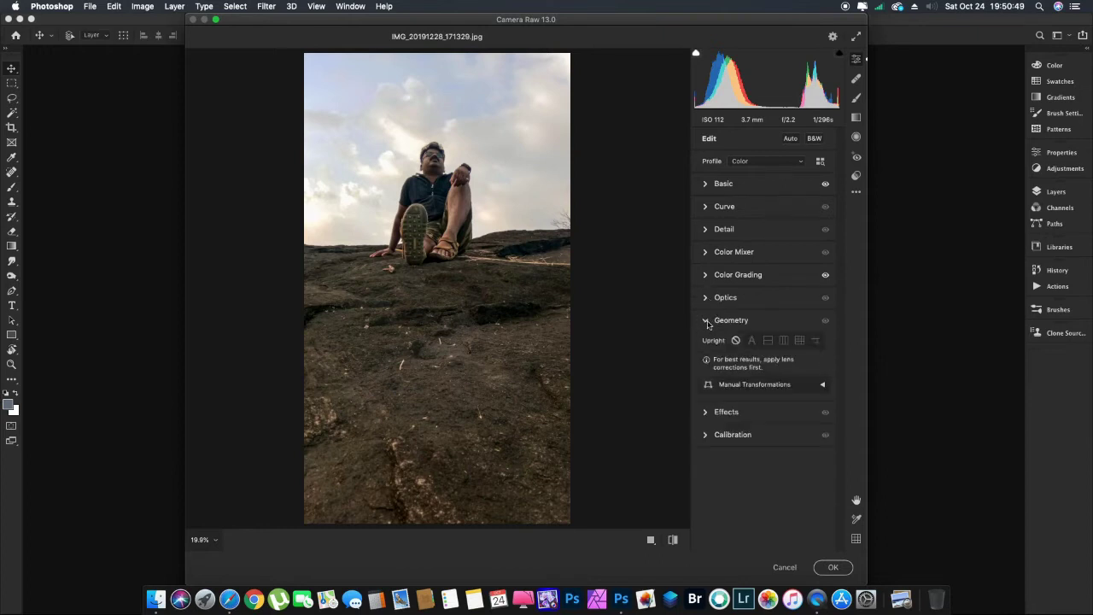
left_click(752, 341)
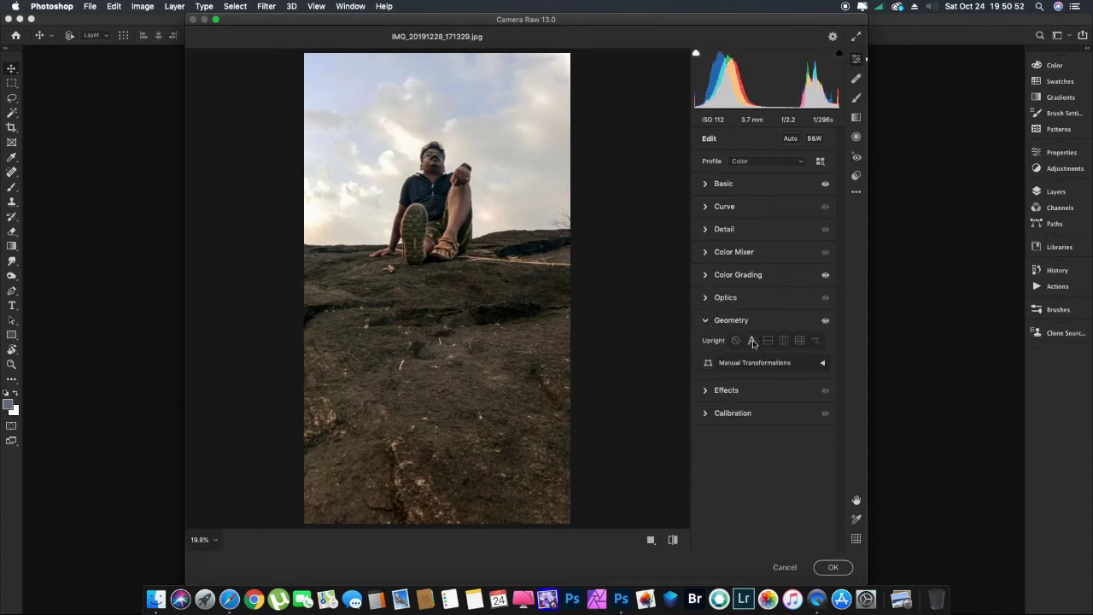
left_click(706, 321)
- Add a vignette of -40 with Midpoint 36, Roundness +36 and Feather 58
left_click(708, 344)
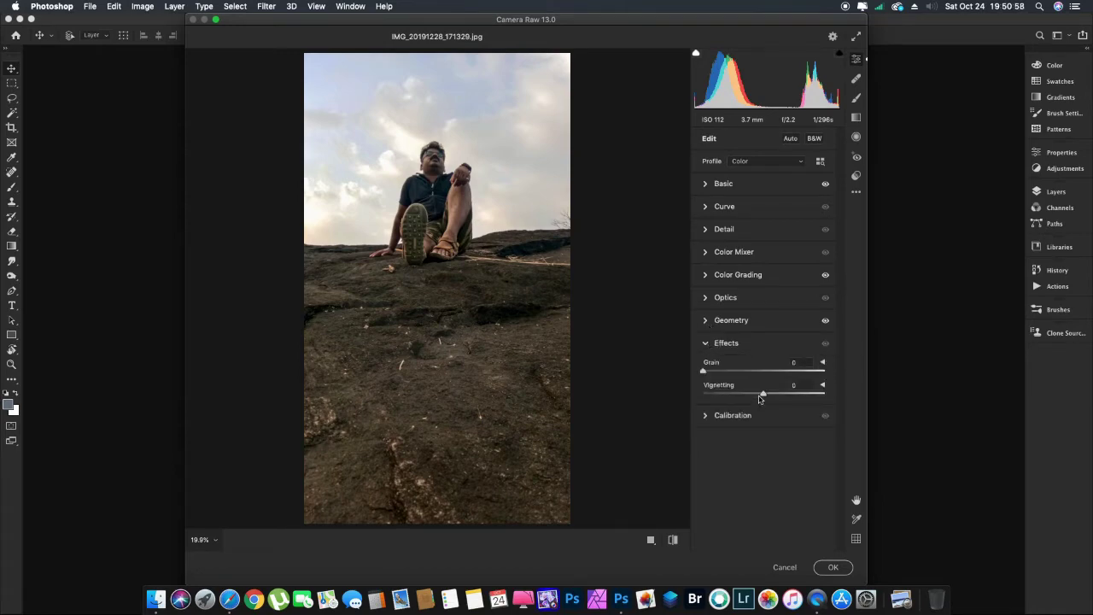
left_click(820, 388)
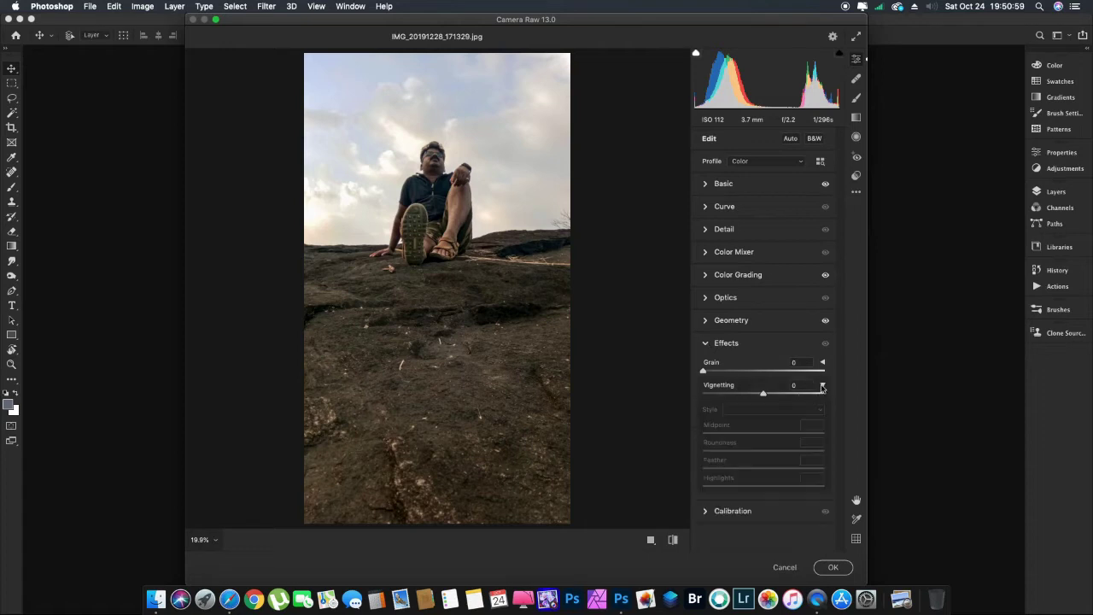
left_click(755, 392)
left_click_drag(754, 395, 739, 393)
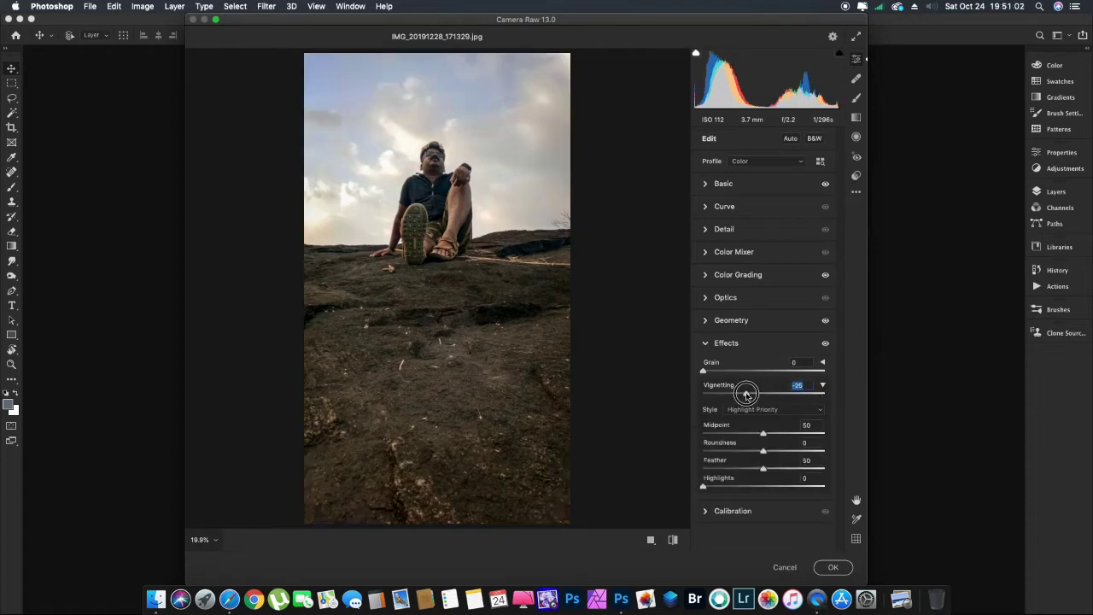
left_click_drag(763, 432, 773, 468)
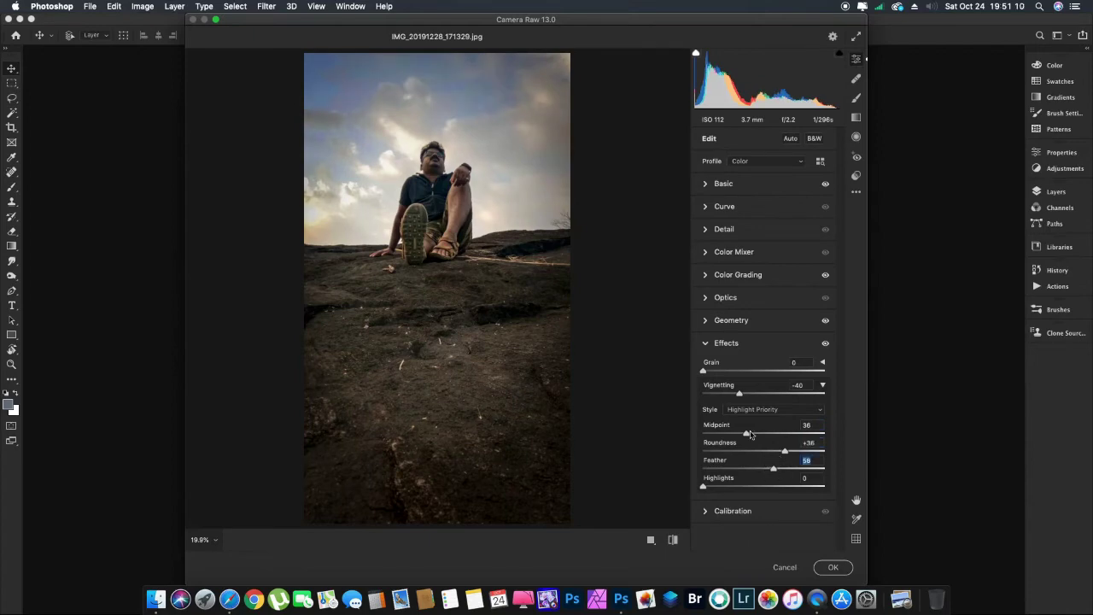
left_click(708, 343)
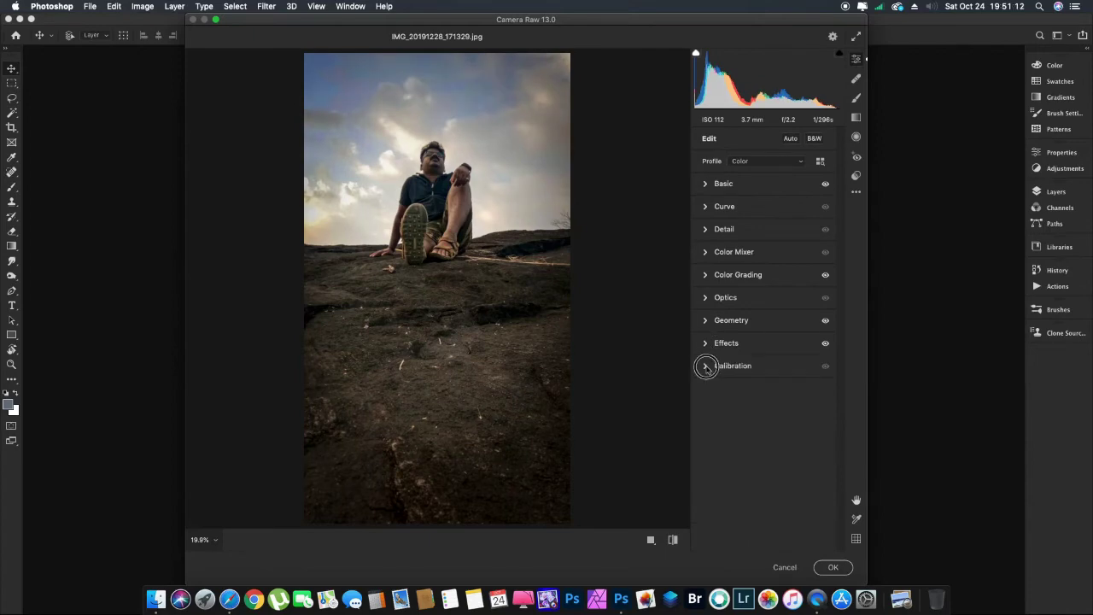
- Look over the Calibration settings and apply the Camera Raw adjustments to the photo
left_click(707, 365)
left_click(842, 453)
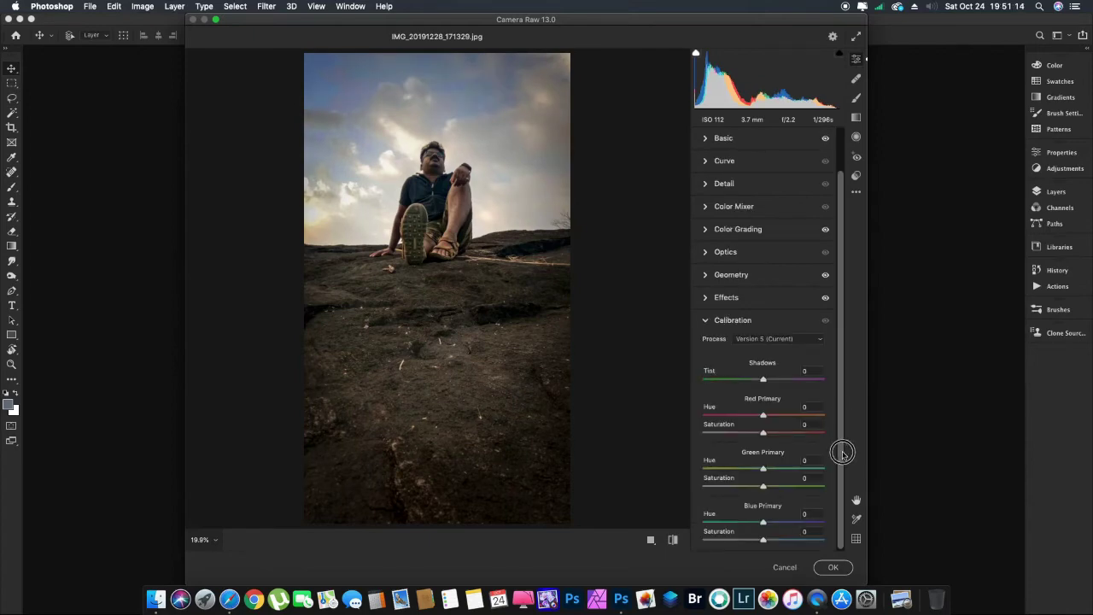
left_click_drag(842, 453, 834, 281)
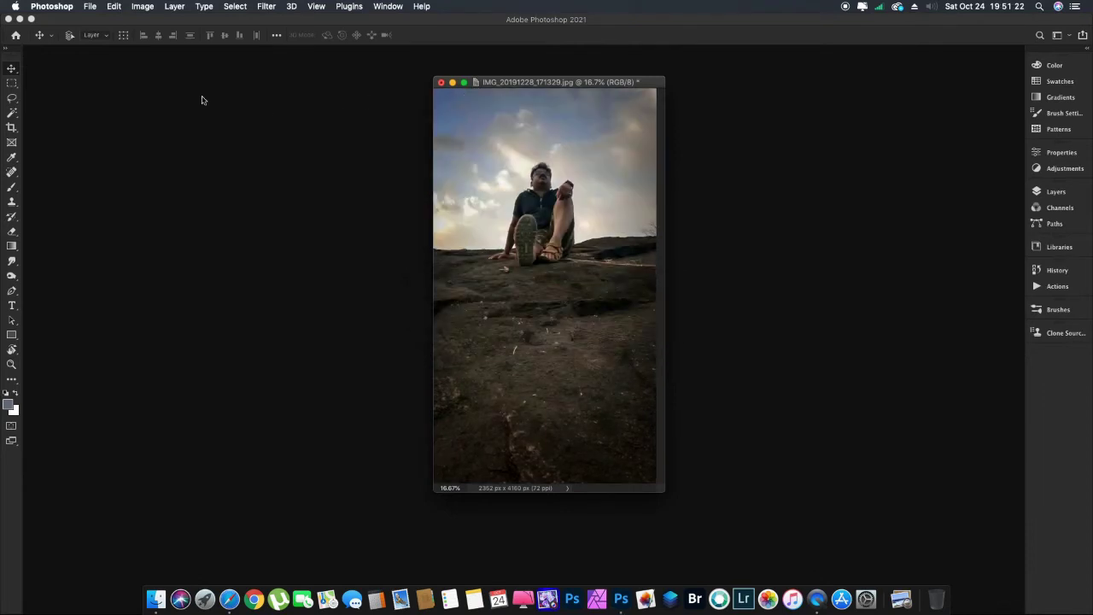
- Start Sky Replacement on the photo and place its dialog clear of the image
left_click(116, 6)
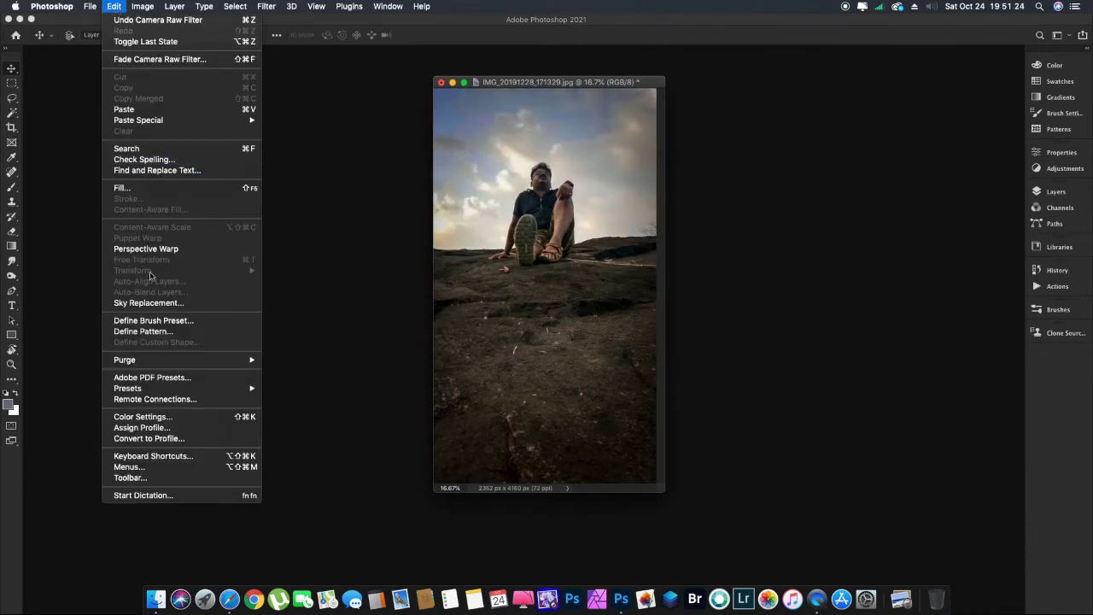
left_click(140, 305)
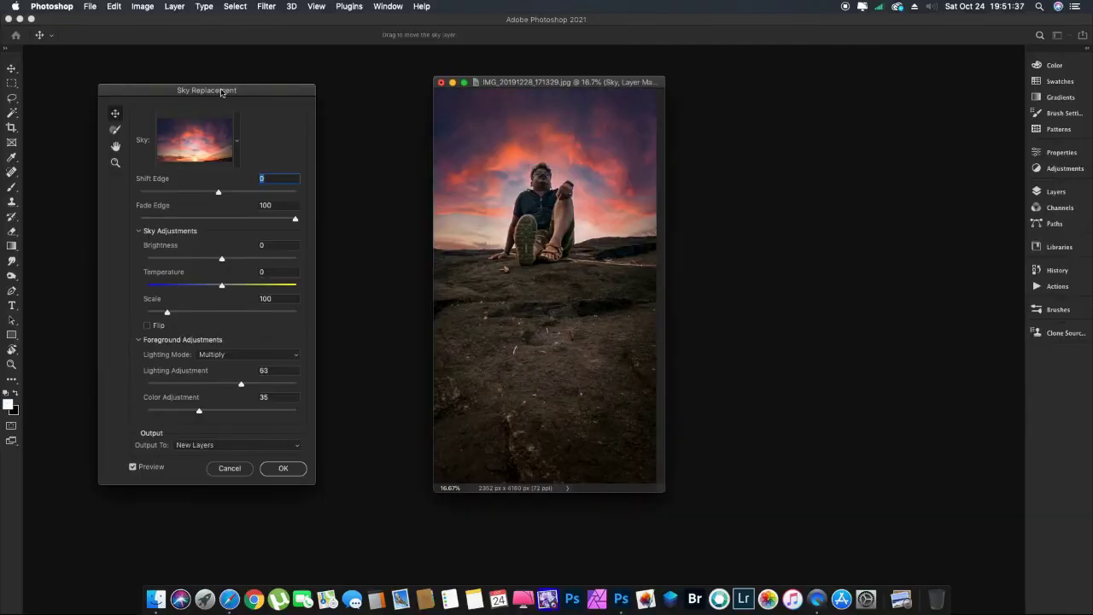
left_click_drag(258, 91, 285, 90)
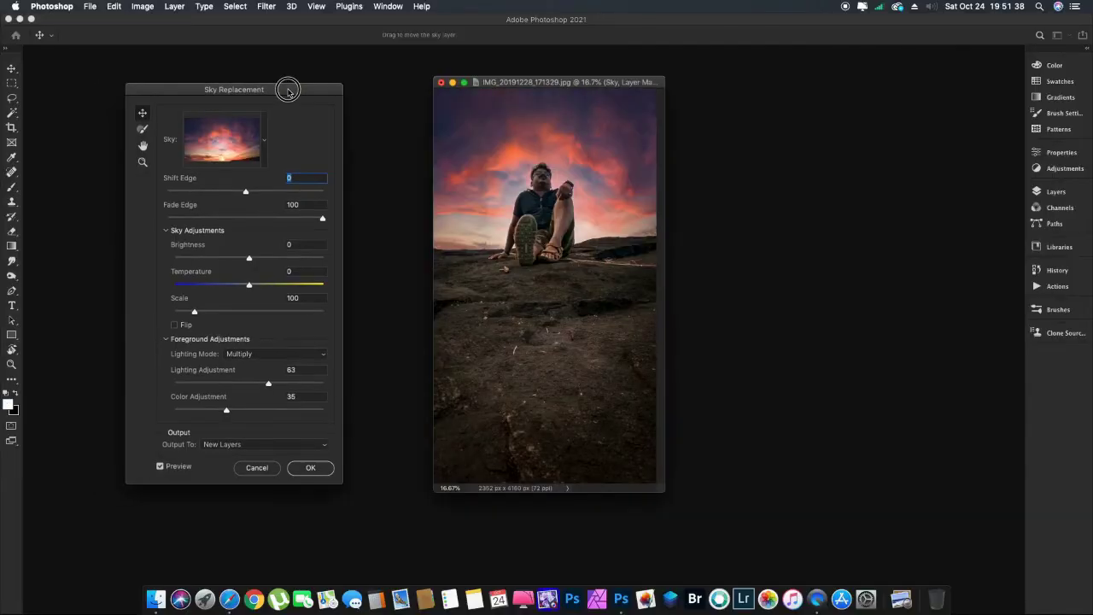
- Browse the Blue Skies, Spectacular and Sunsets sky presets and make their thumbnails slightly smaller
left_click(235, 142)
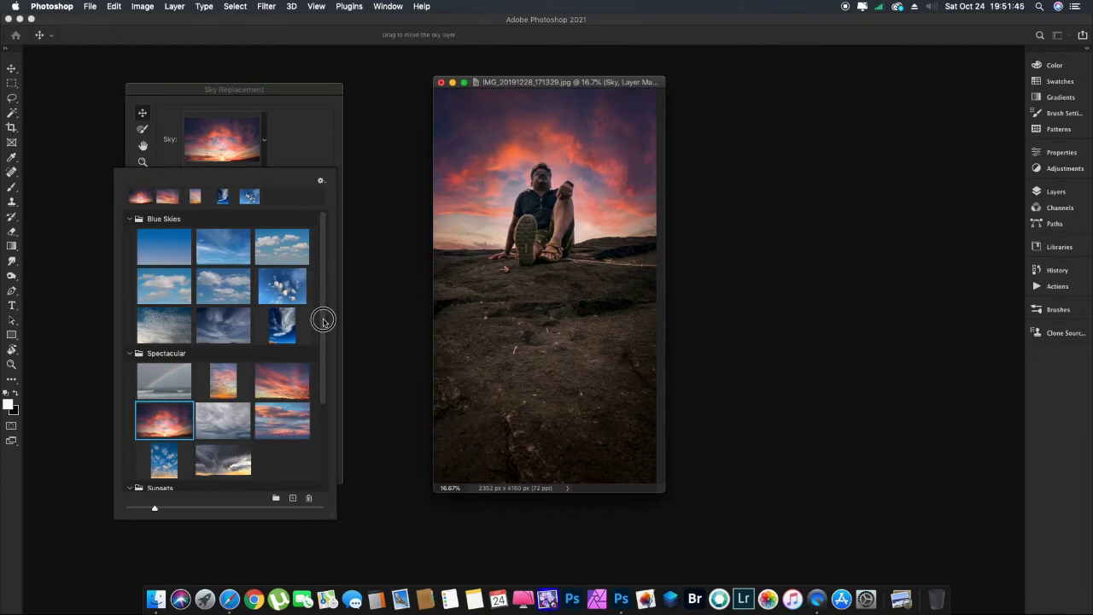
scroll(319, 328, "down", 1)
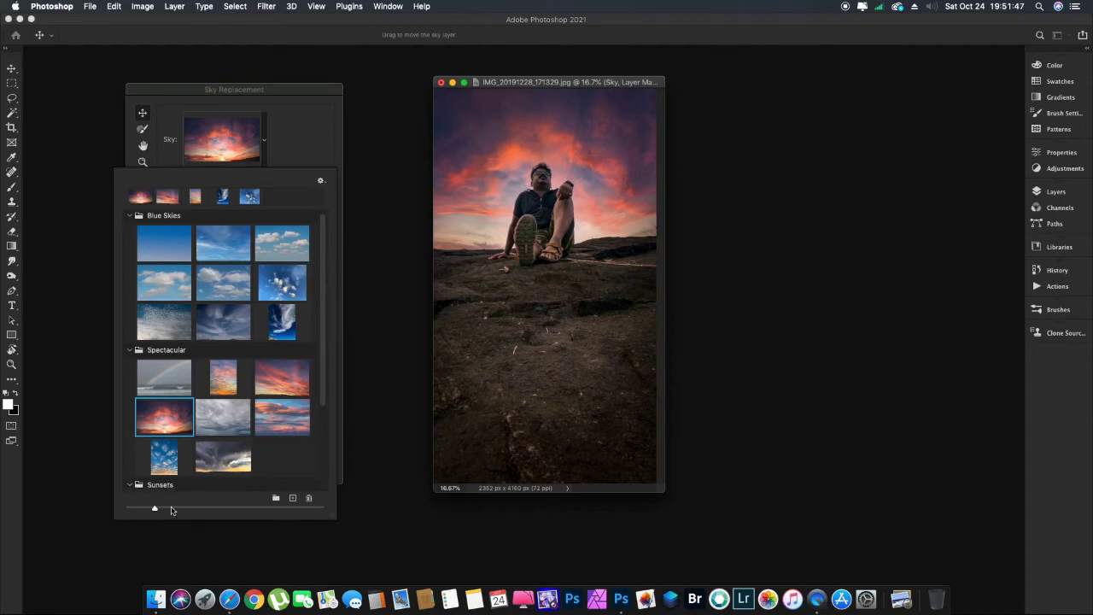
scroll(155, 508, "down", 3)
left_click_drag(157, 508, 159, 508)
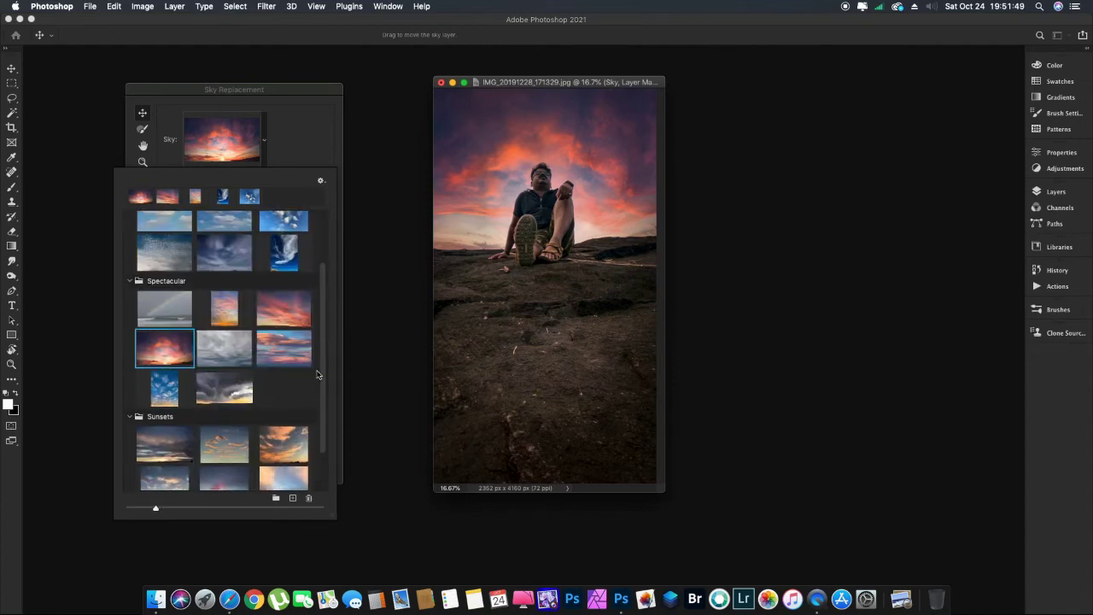
left_click_drag(323, 374, 324, 347)
left_click(324, 261)
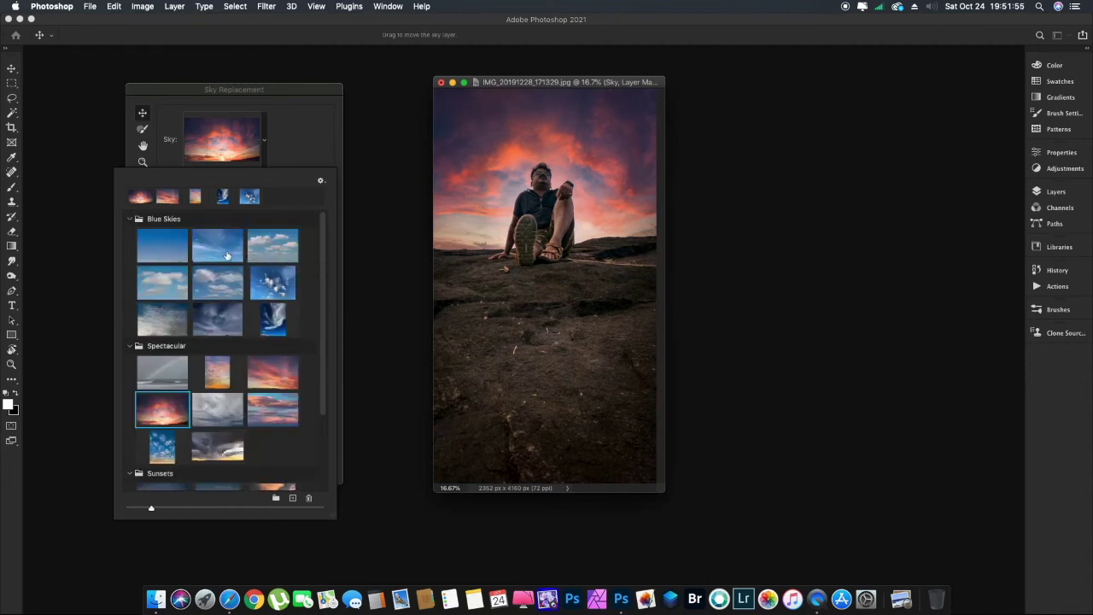
- Try several Blue Skies presets and a red Spectacular sky on the photo to compare them
left_click(270, 245)
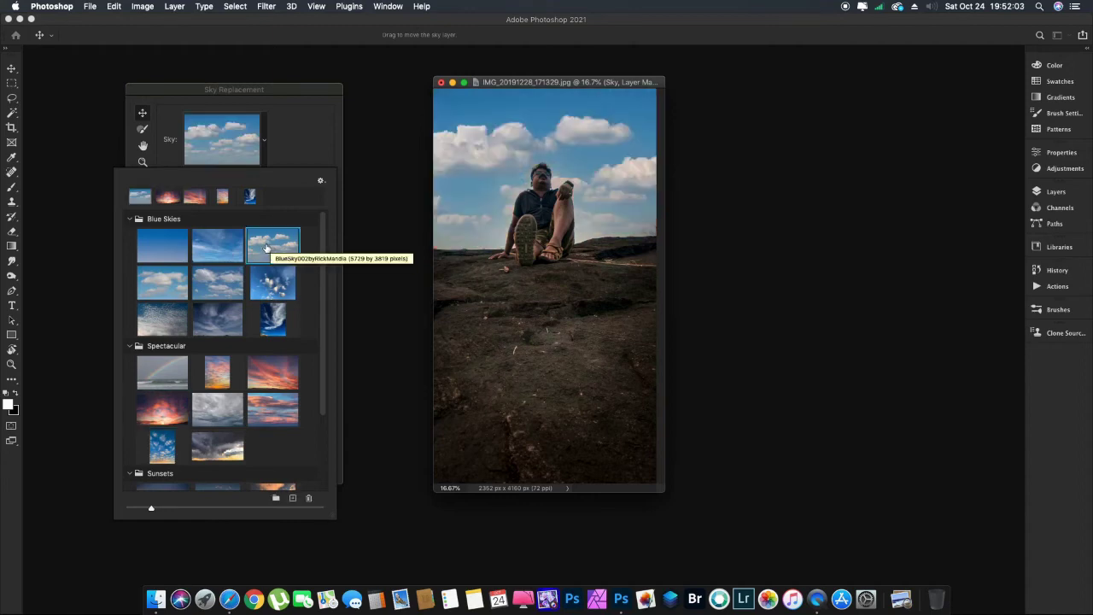
left_click(167, 285)
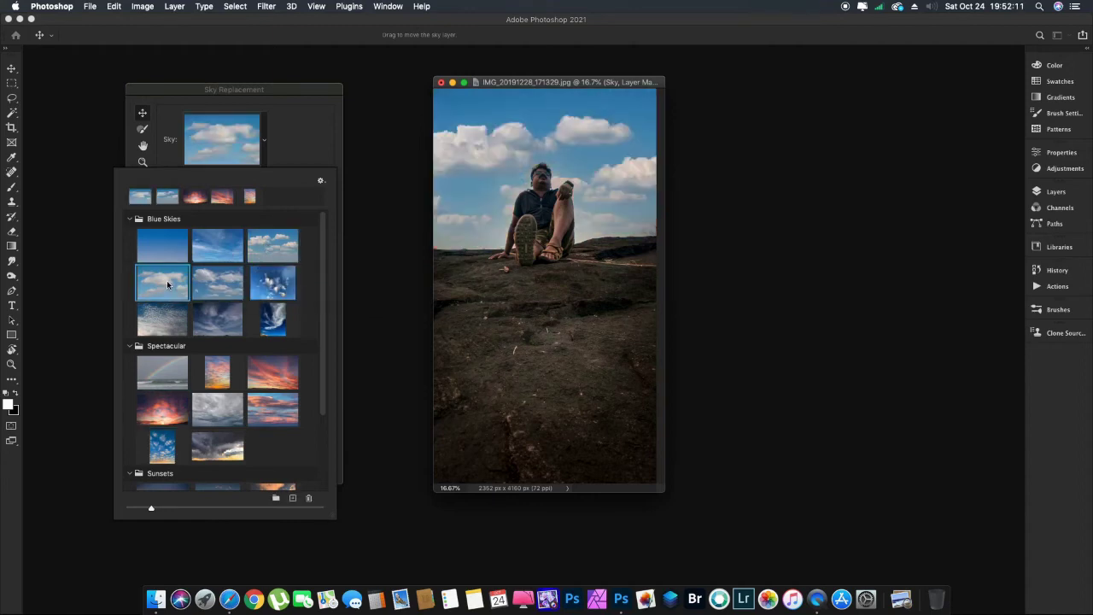
left_click(217, 287)
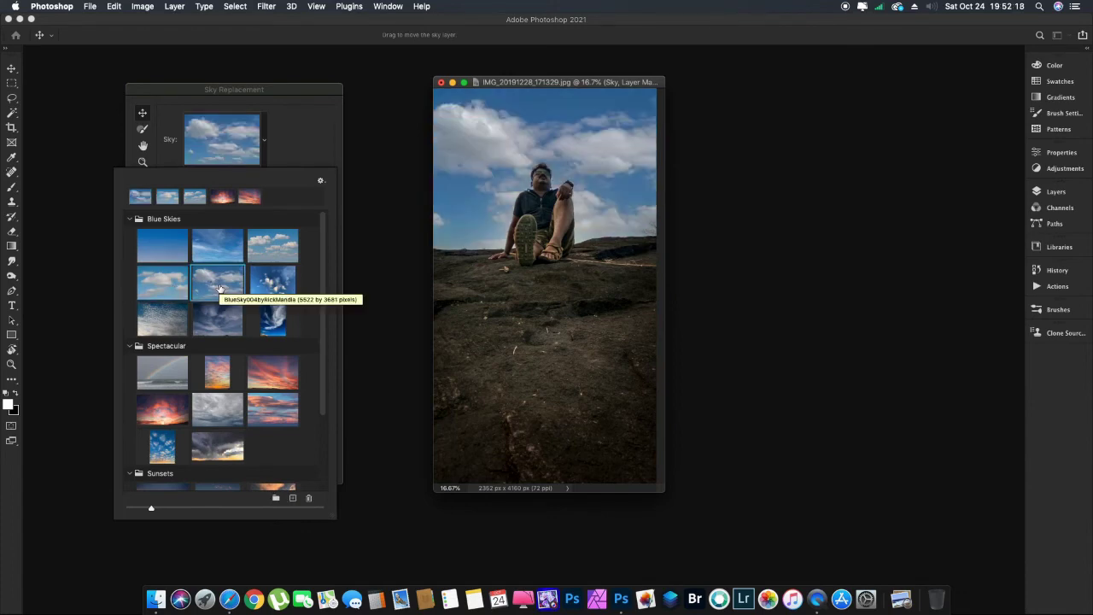
left_click(269, 282)
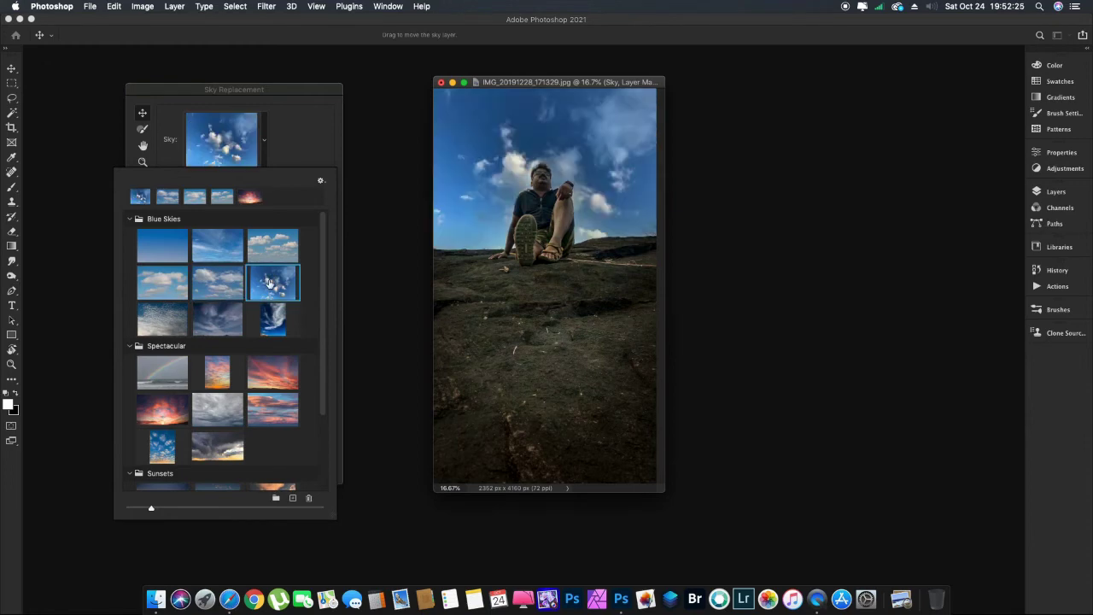
left_click(273, 323)
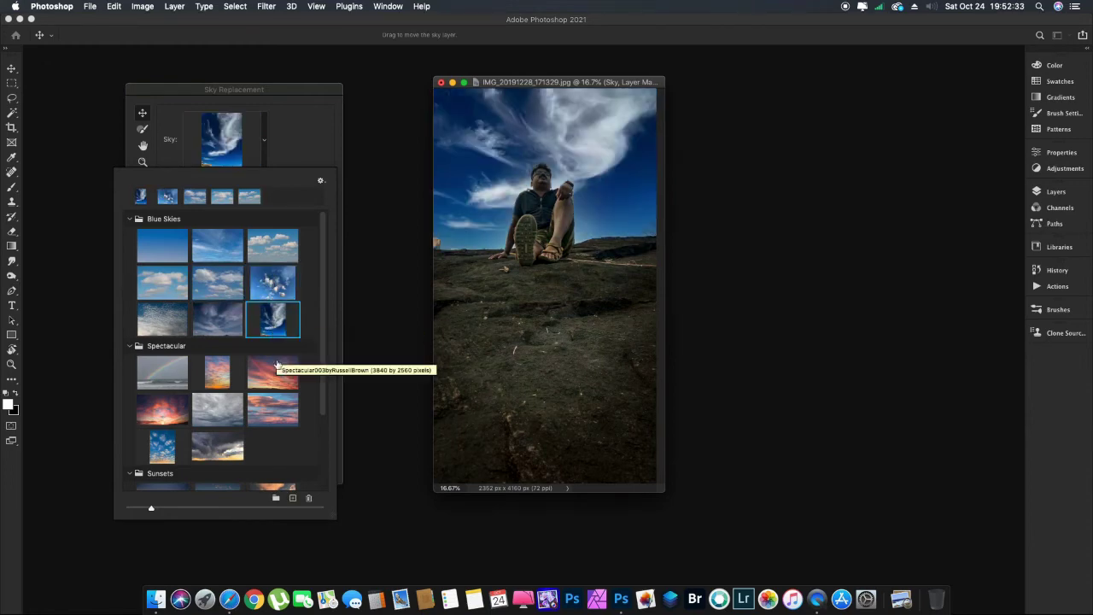
left_click(267, 370)
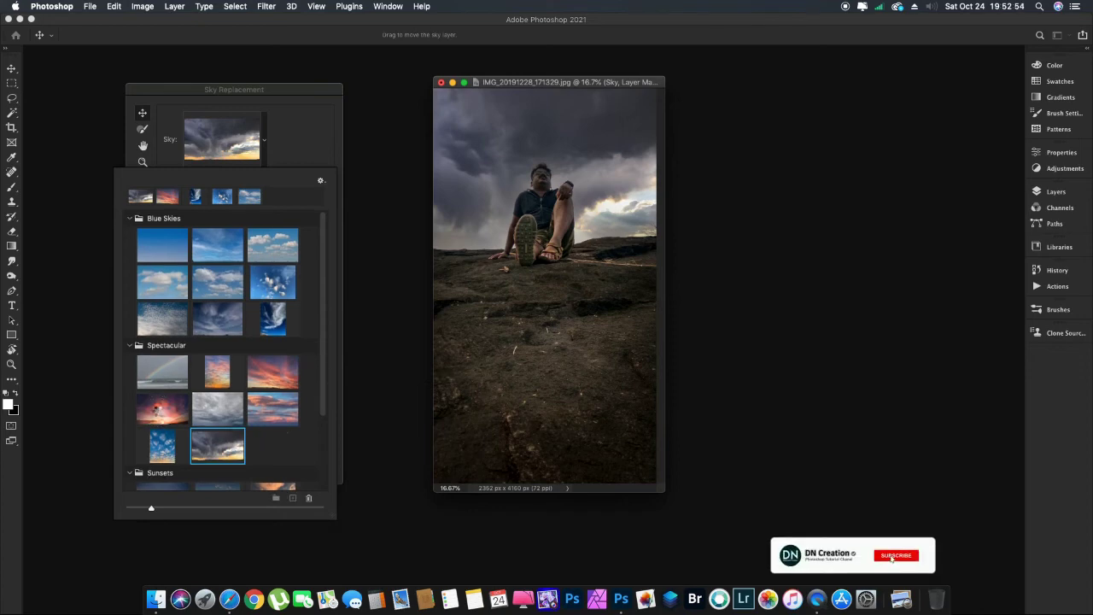
- Replace the sky with the unflipped red and purple sunset from the Spectacular presets at Brightness 15, output to new layers
left_click(158, 413)
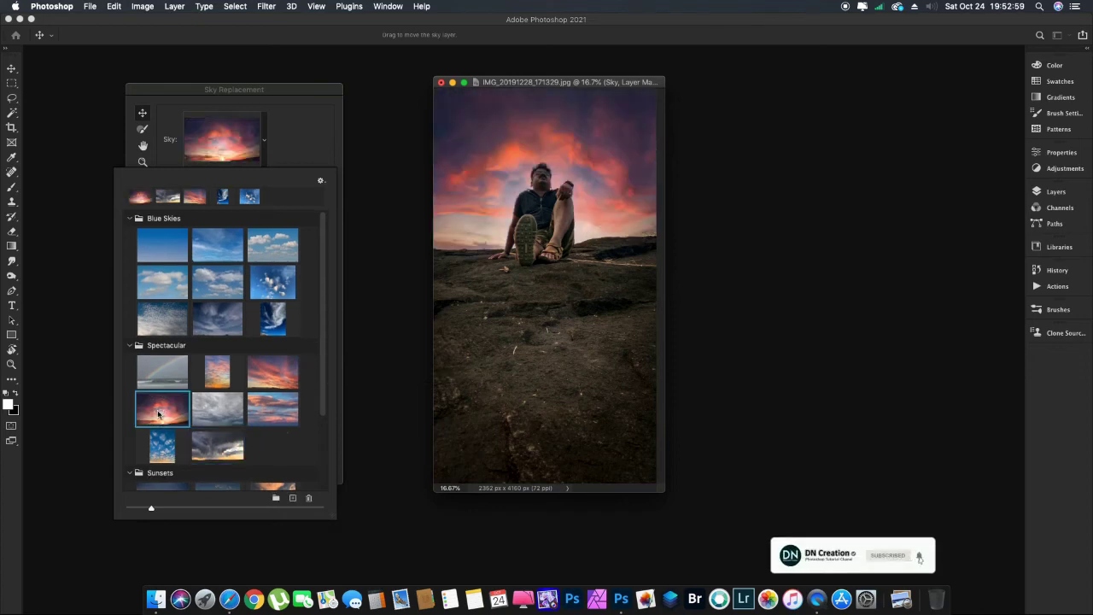
left_click(290, 128)
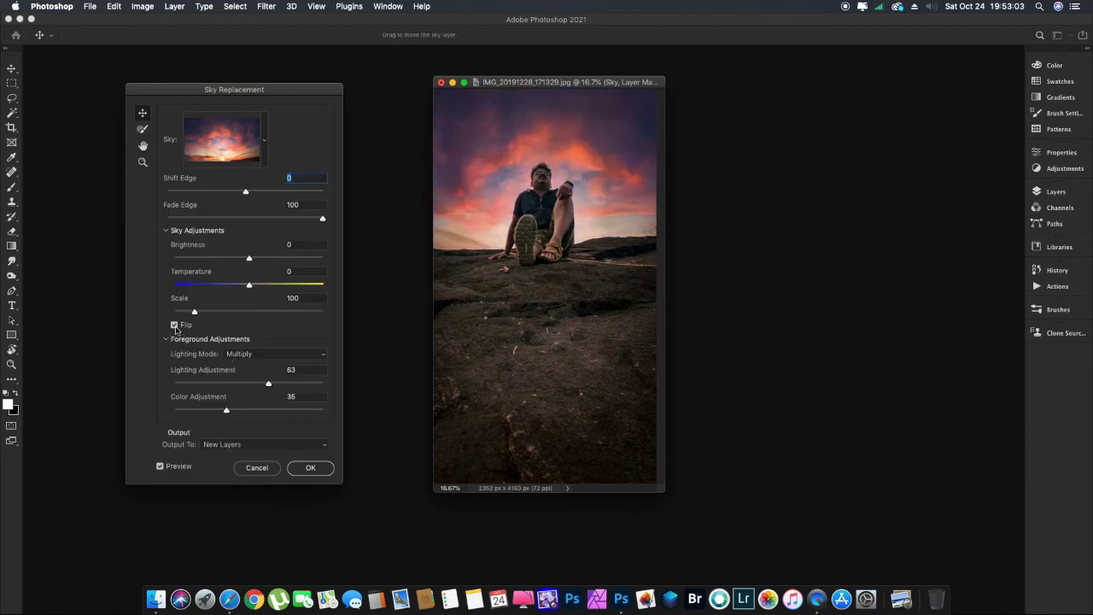
left_click(175, 326)
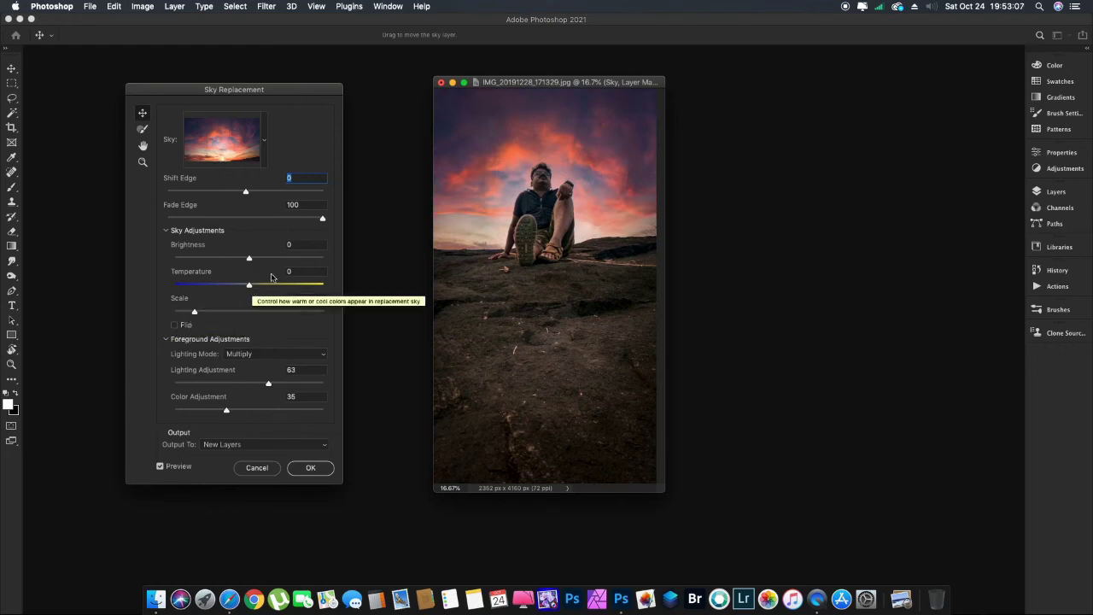
left_click_drag(253, 261, 260, 259)
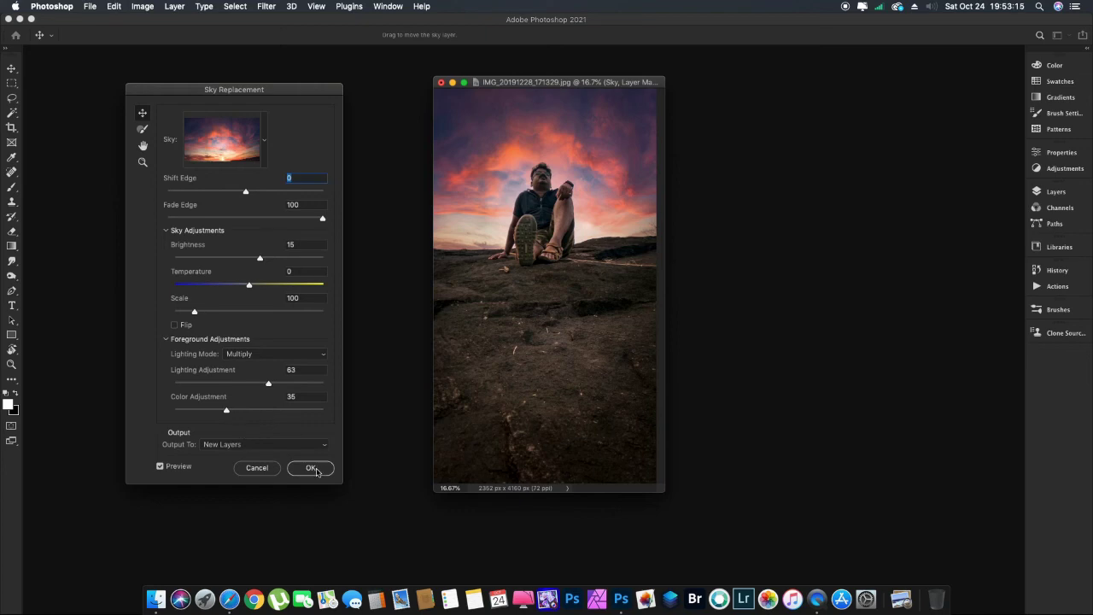
left_click(311, 468)
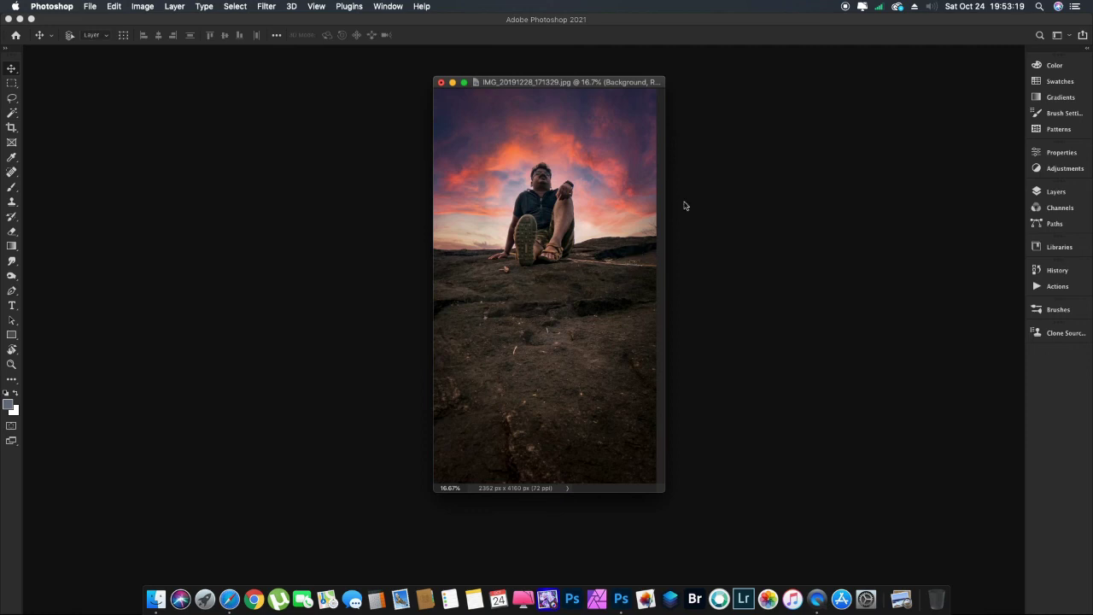
- Toggle the visibility of the Sky Replacement Group to compare the photo before and after
left_click(1048, 193)
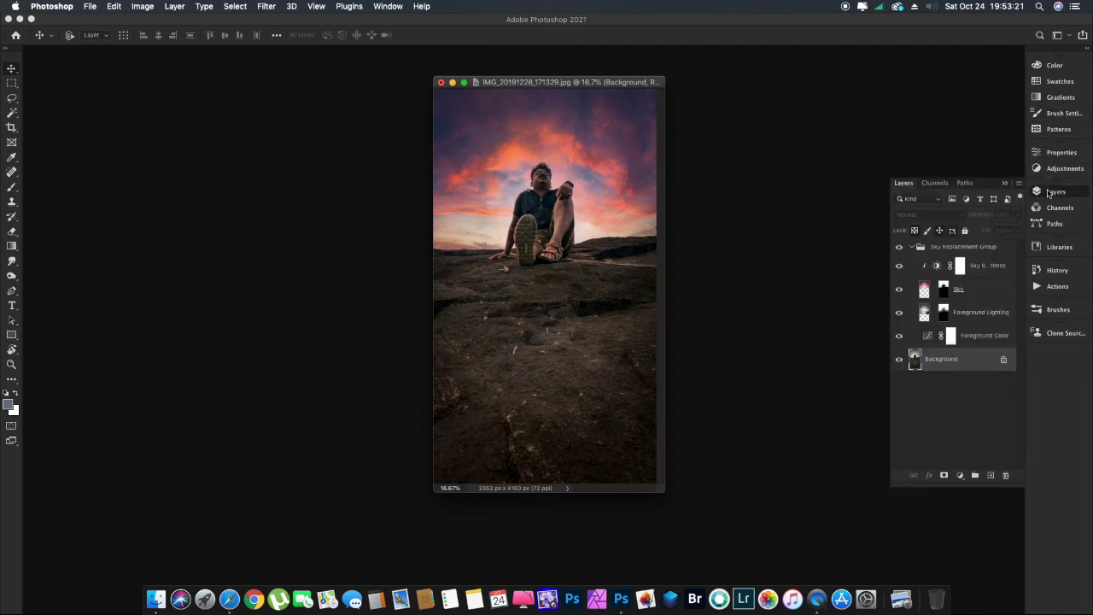
left_click(899, 247)
left_click(899, 248)
left_click(899, 247)
left_click(1046, 197)
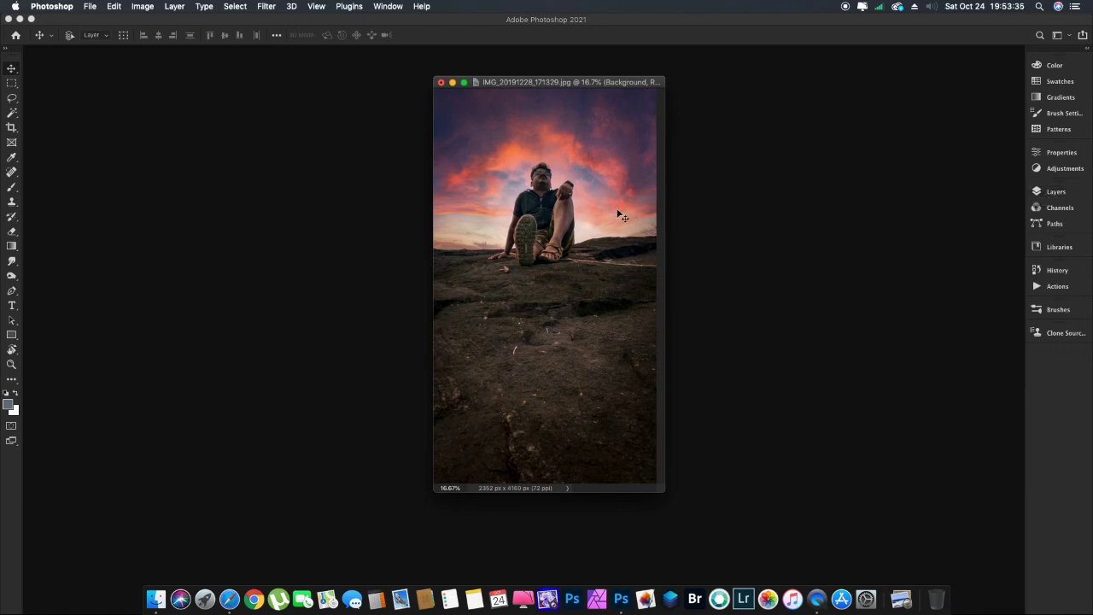
- View the finished photo in full screen mode with the menu bar, fitted to the screen
key("f")
key("z")
key("super+0")
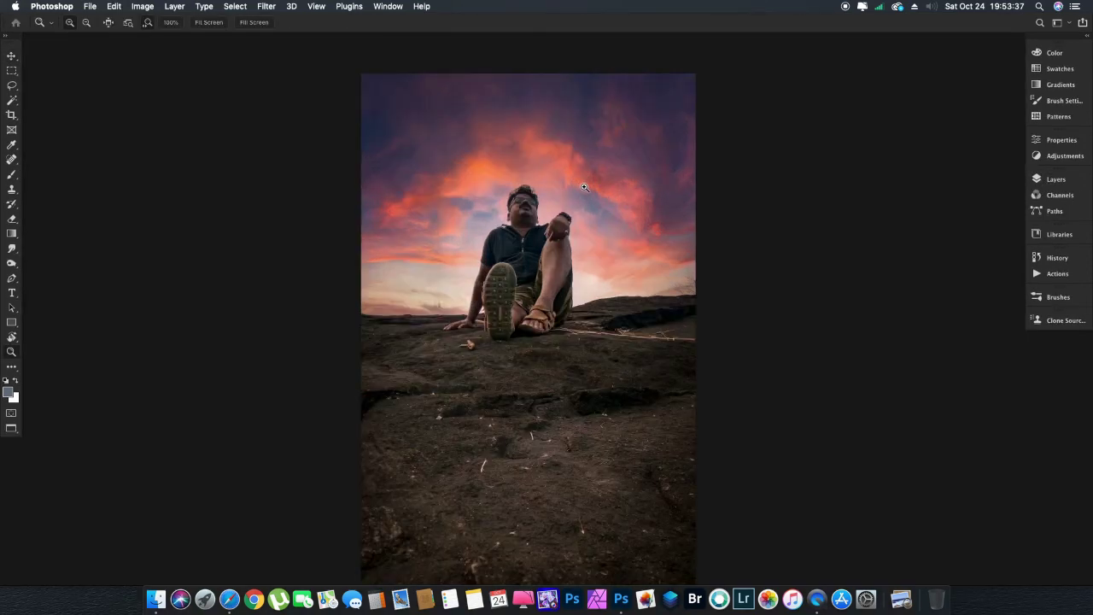